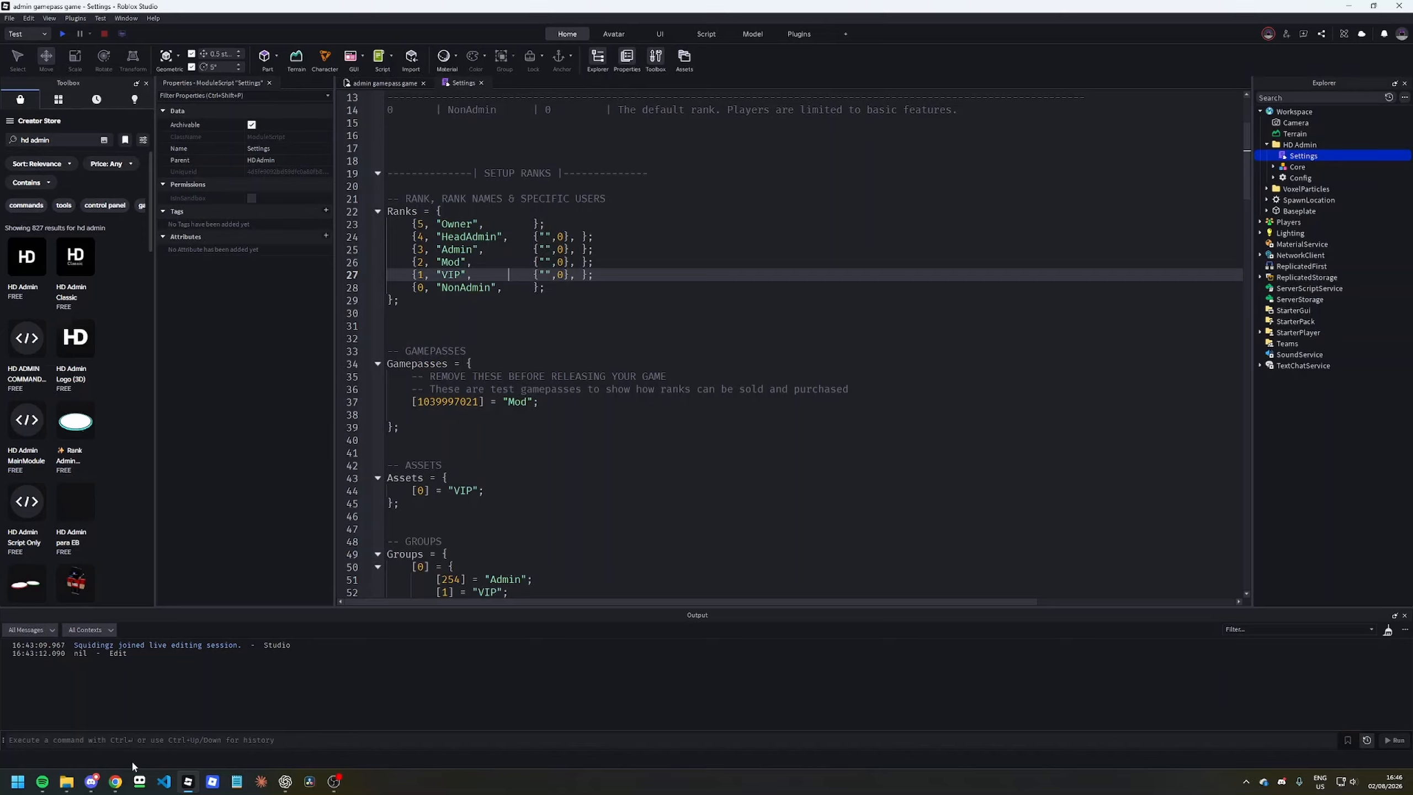
- Switch to Chrome and open the Creations page of the Roblox Creator Hub
left_click(115, 781)
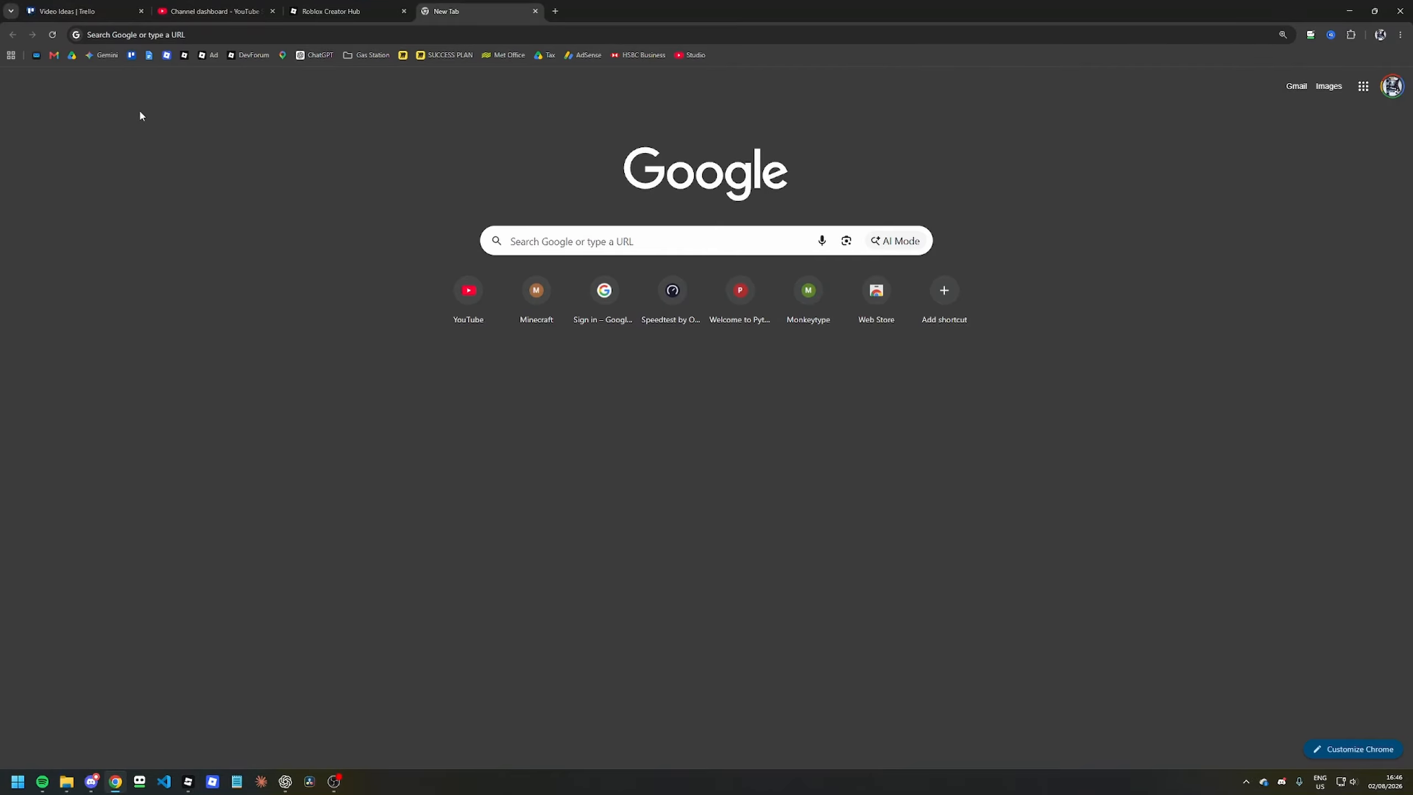
left_click(167, 57)
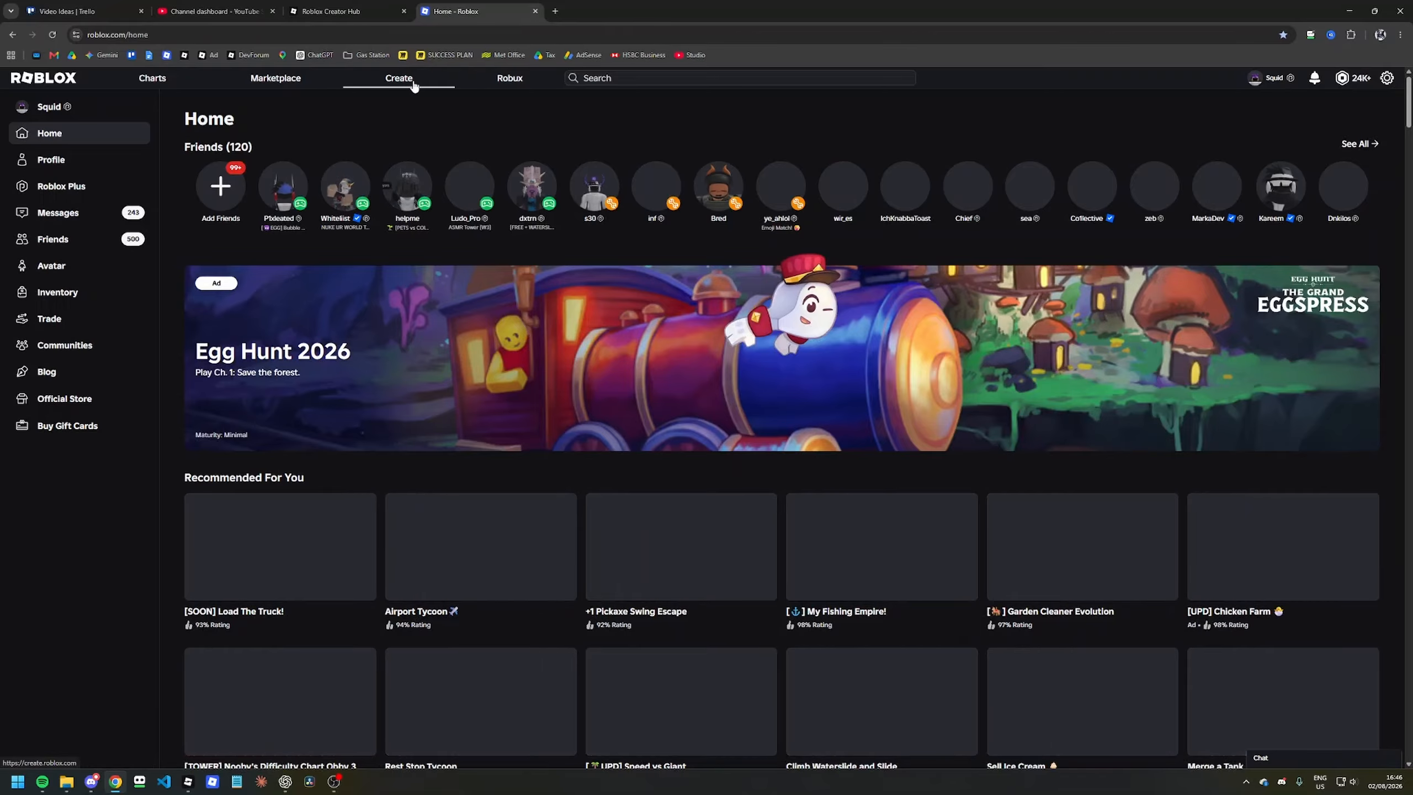
left_click(412, 81)
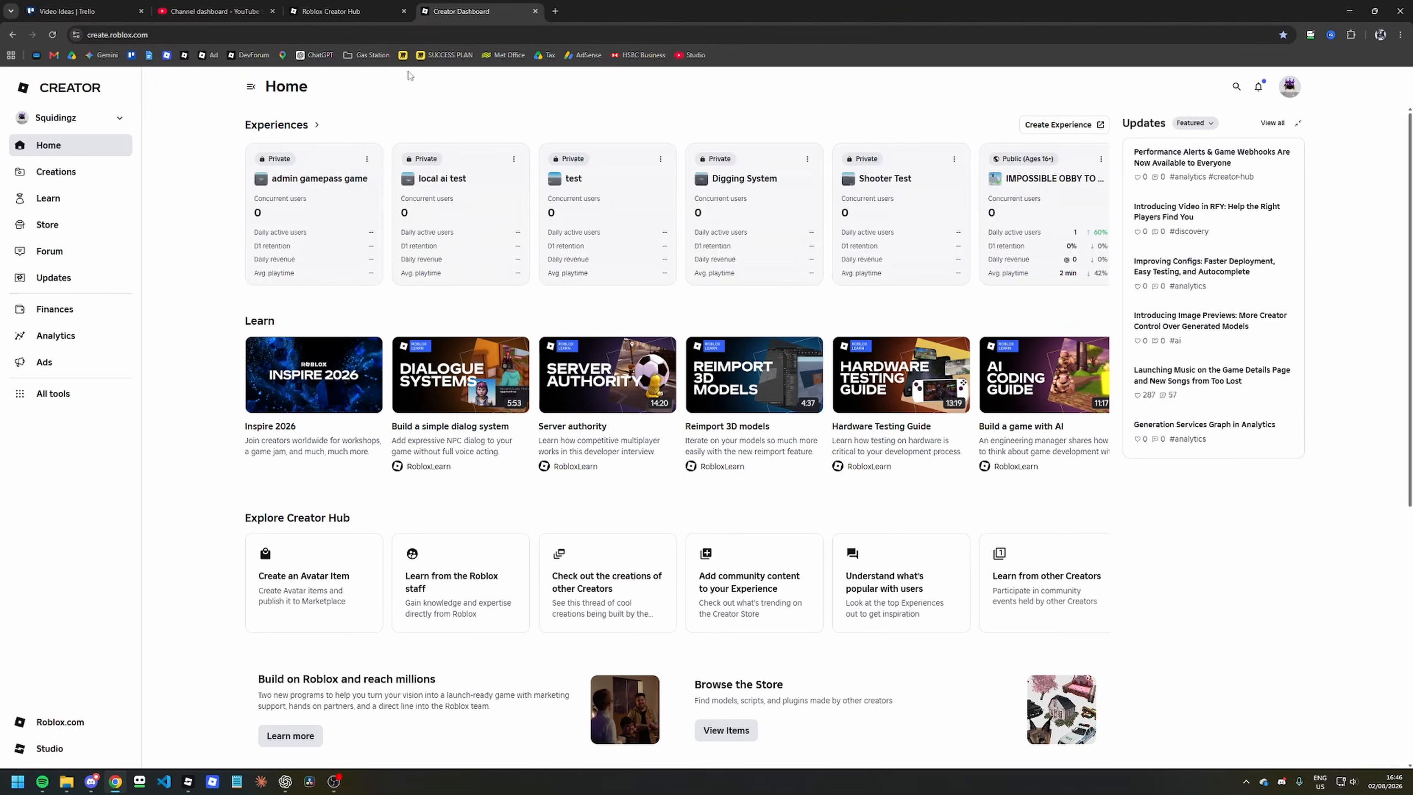
mouse_move(302, 201)
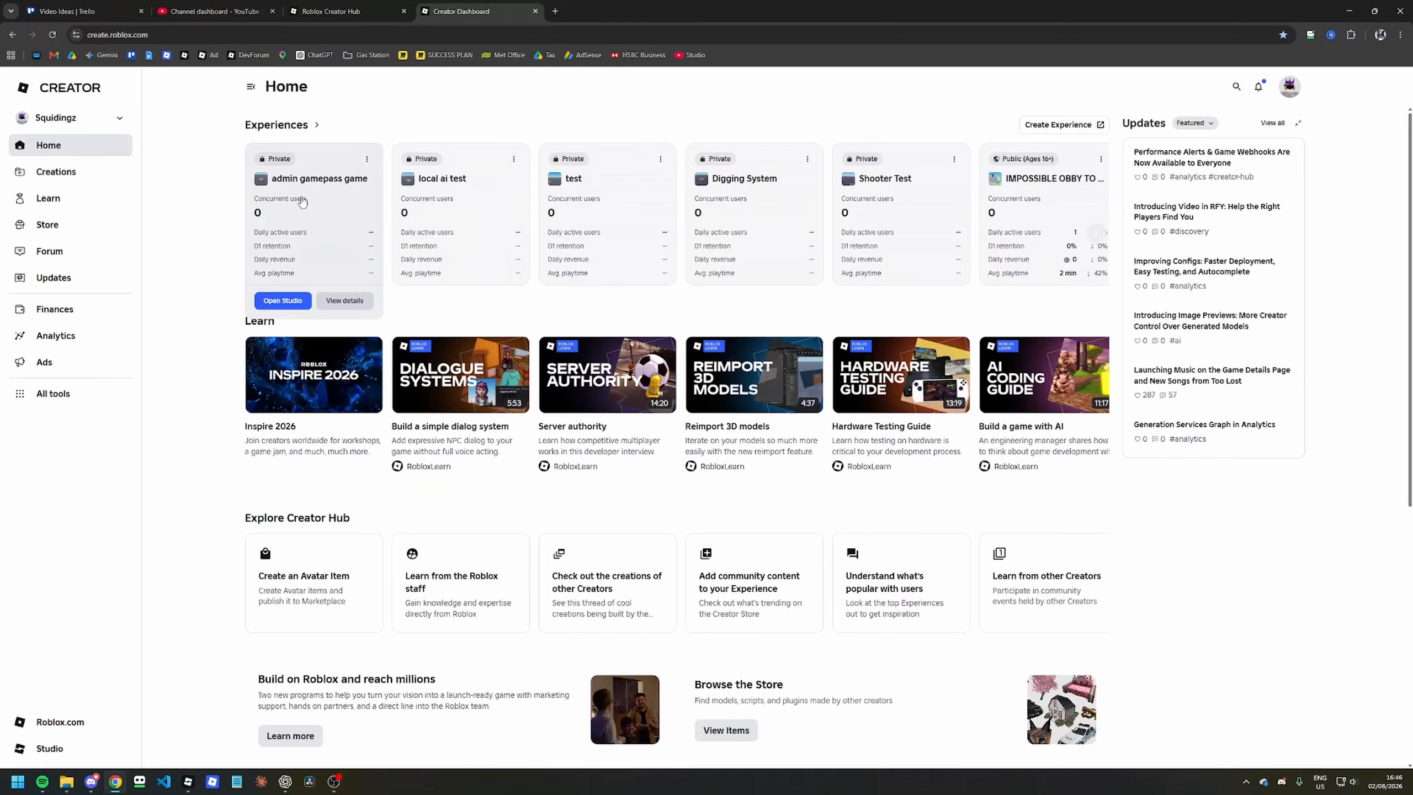
left_click(71, 176)
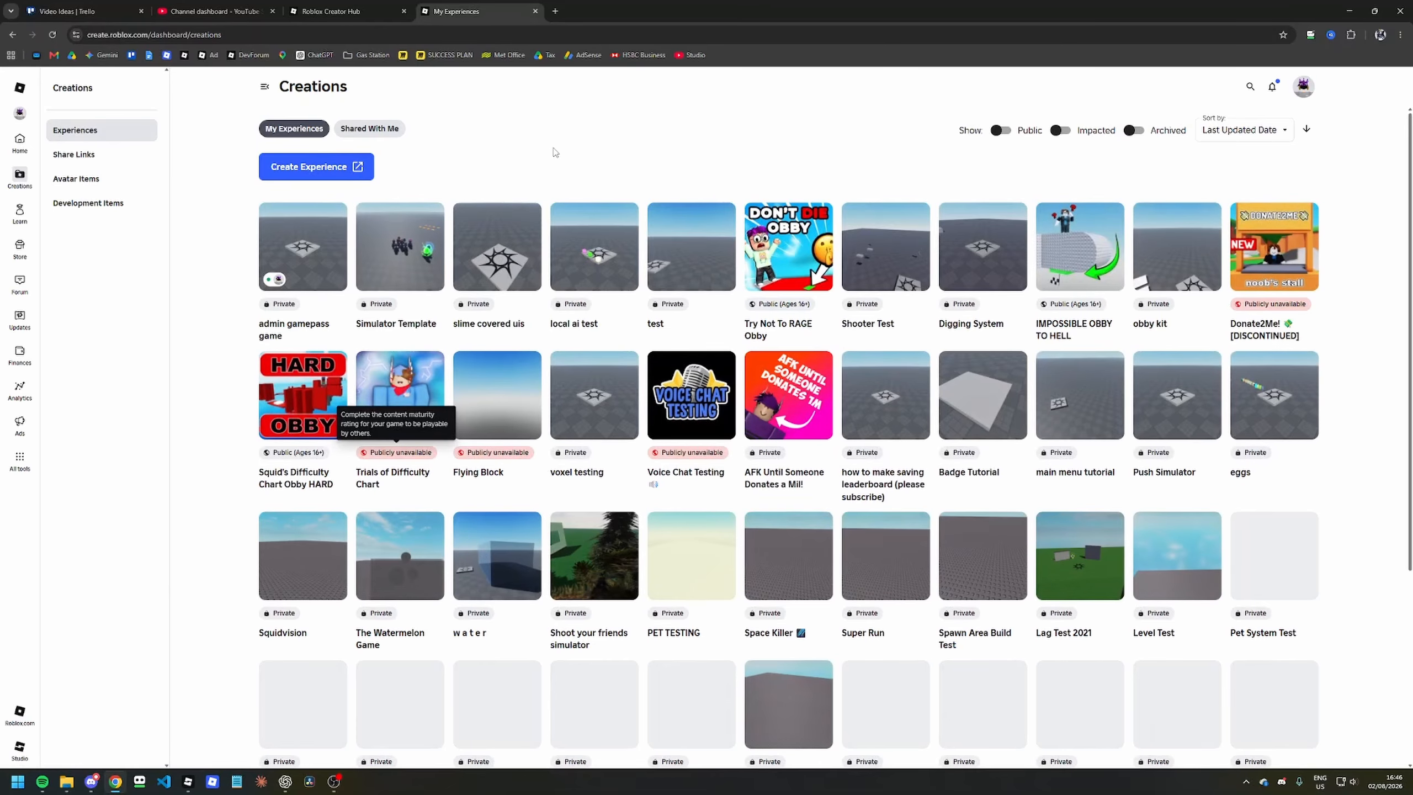
- Switch the Creator Hub to the Smokey. group's creations and return to the personal account
left_click(20, 114)
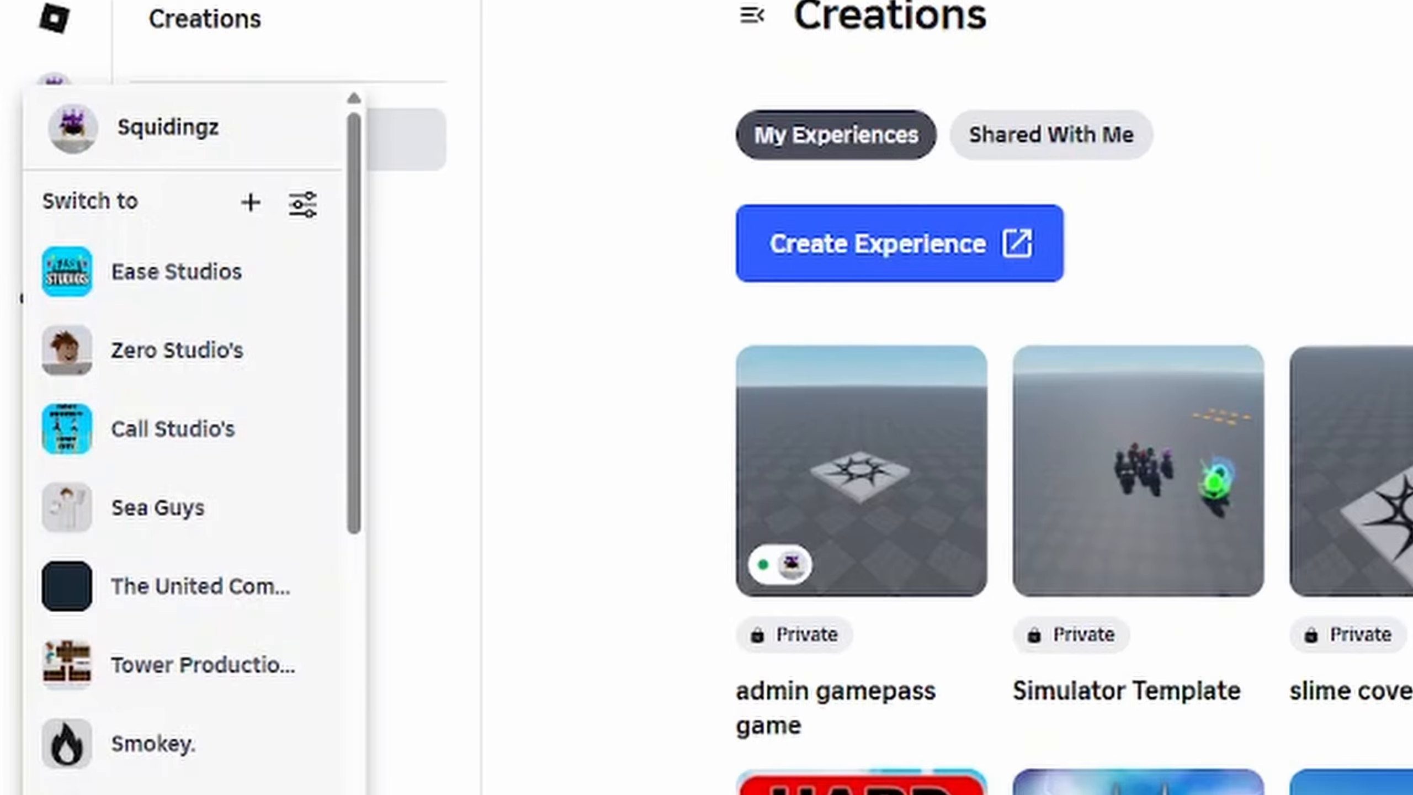
left_click(112, 763)
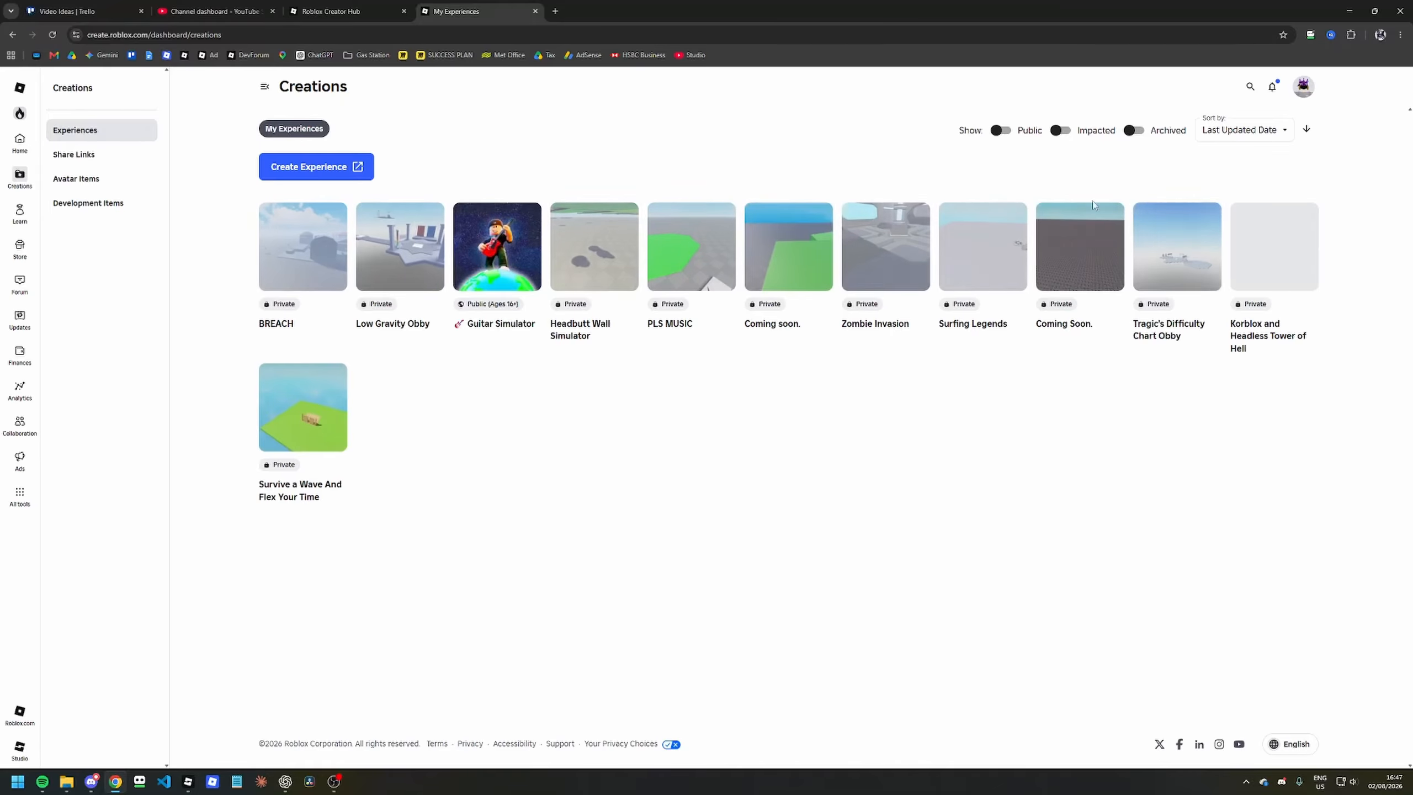
left_click(20, 113)
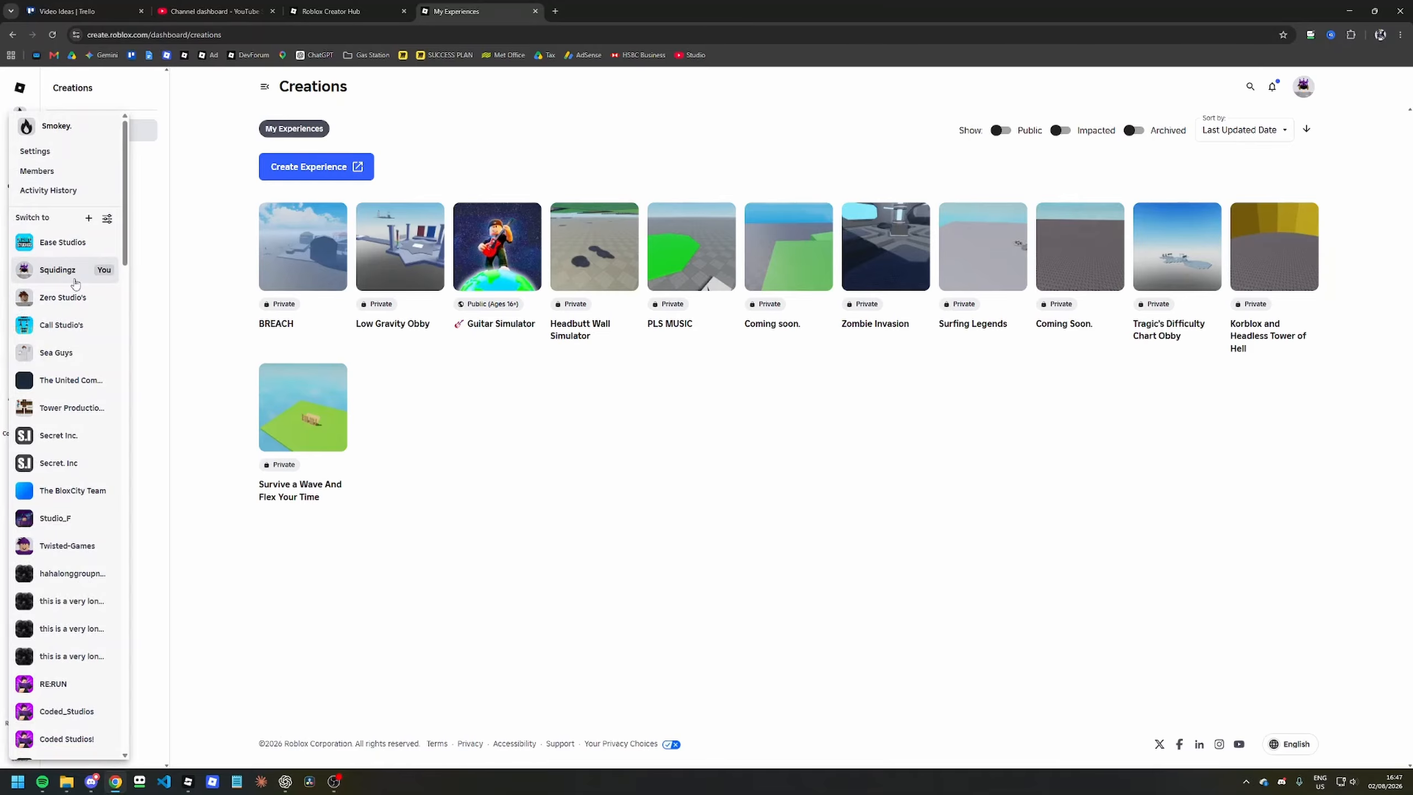
left_click(76, 281)
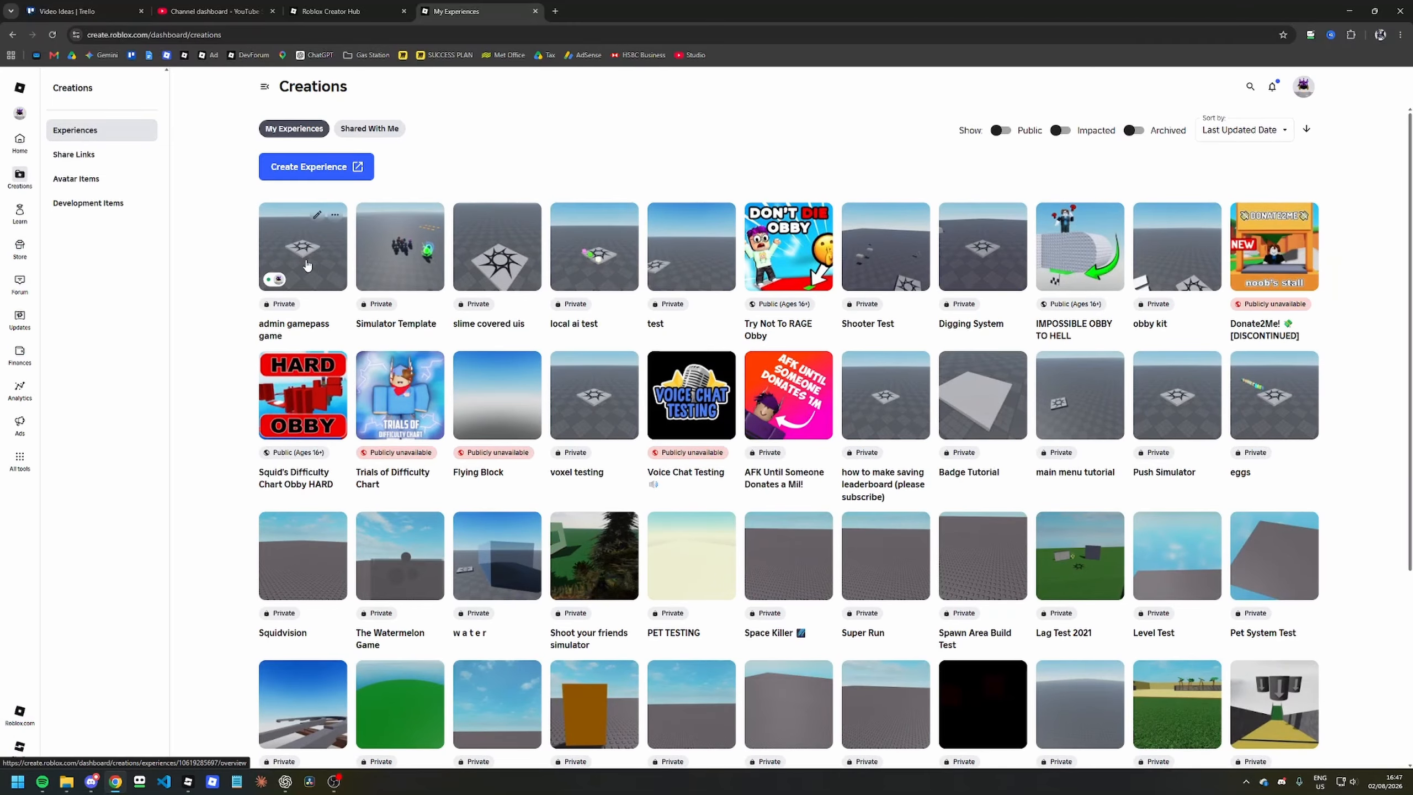
- Open the game passes page of the "admin gamepass game" experience
left_click(306, 264)
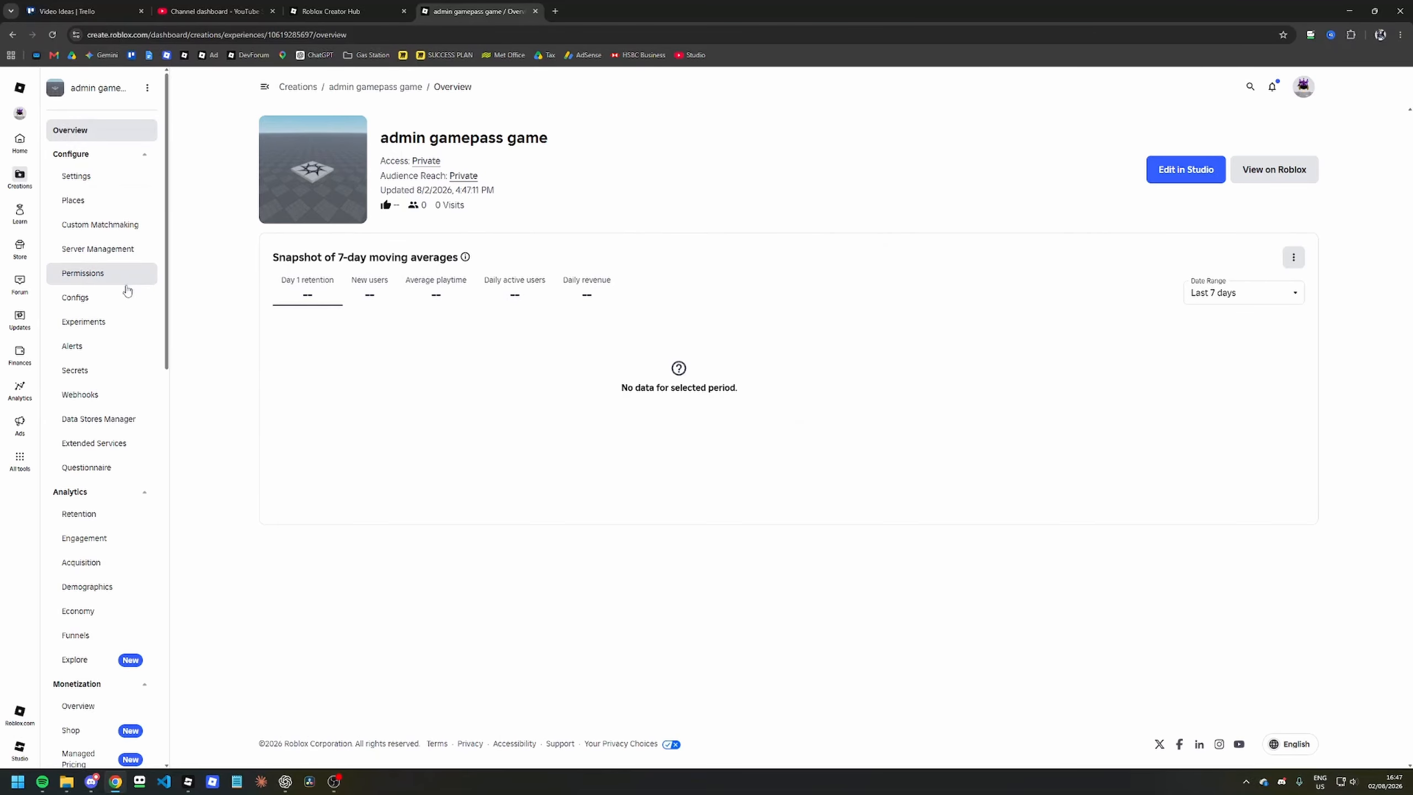
scroll(112, 345, "down", 5)
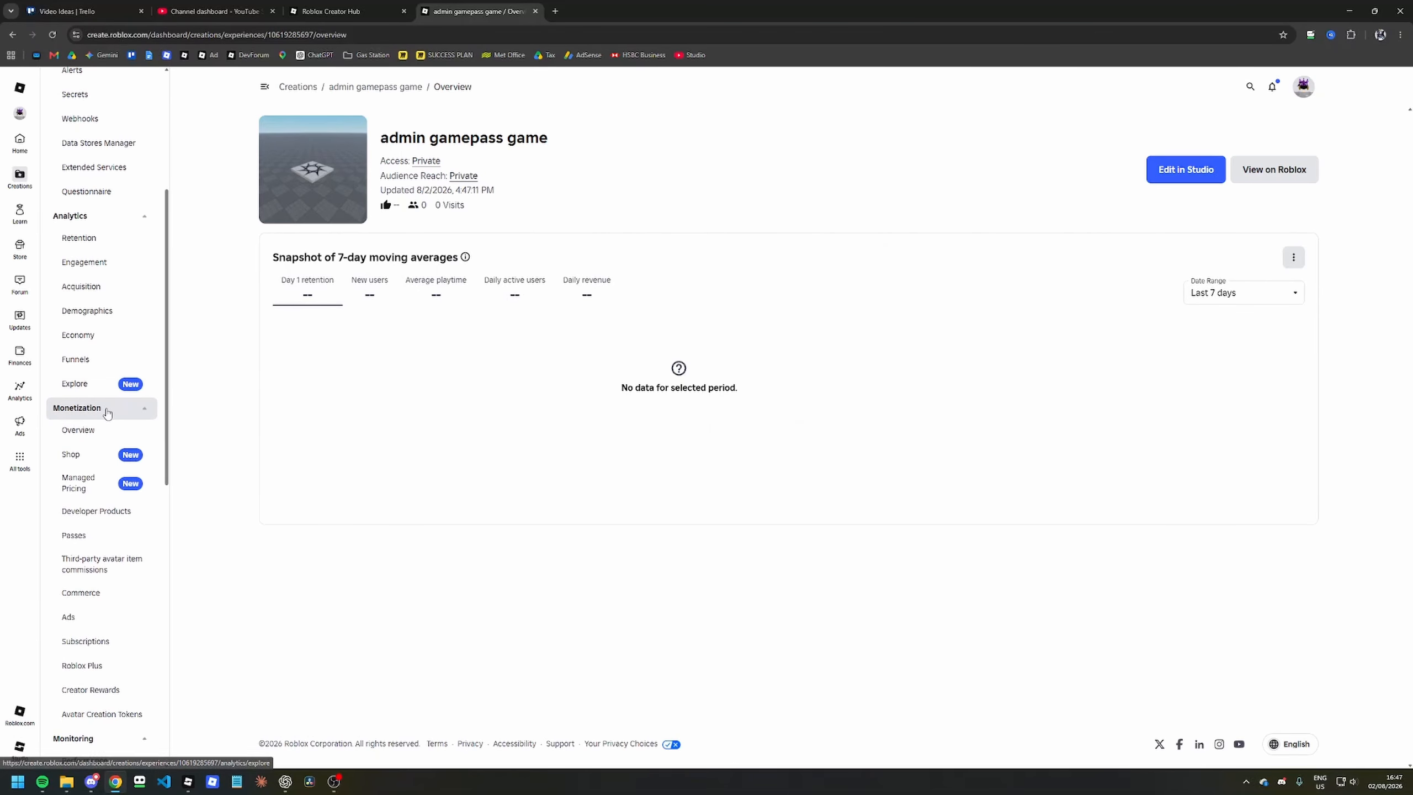
scroll(106, 408, "down", 1)
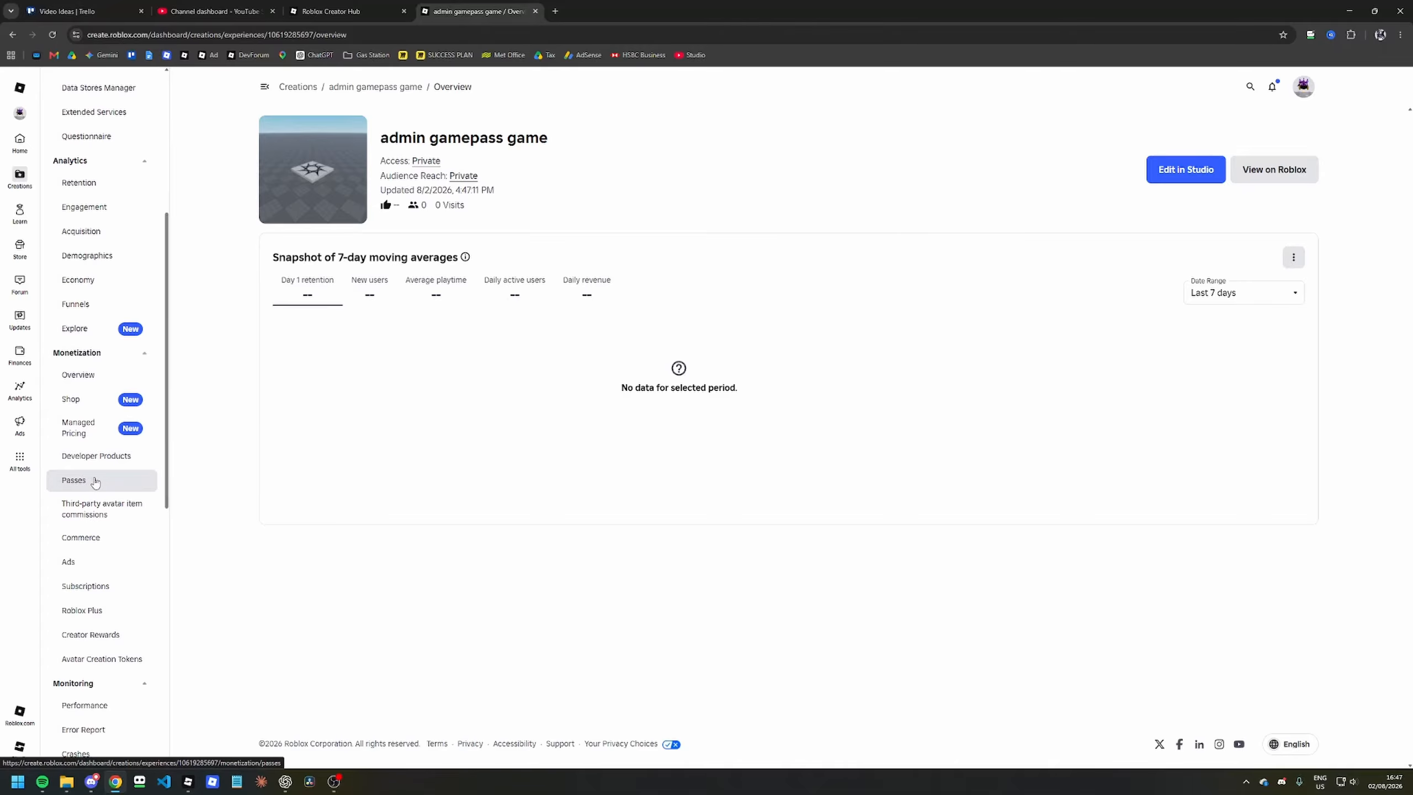
left_click(96, 482)
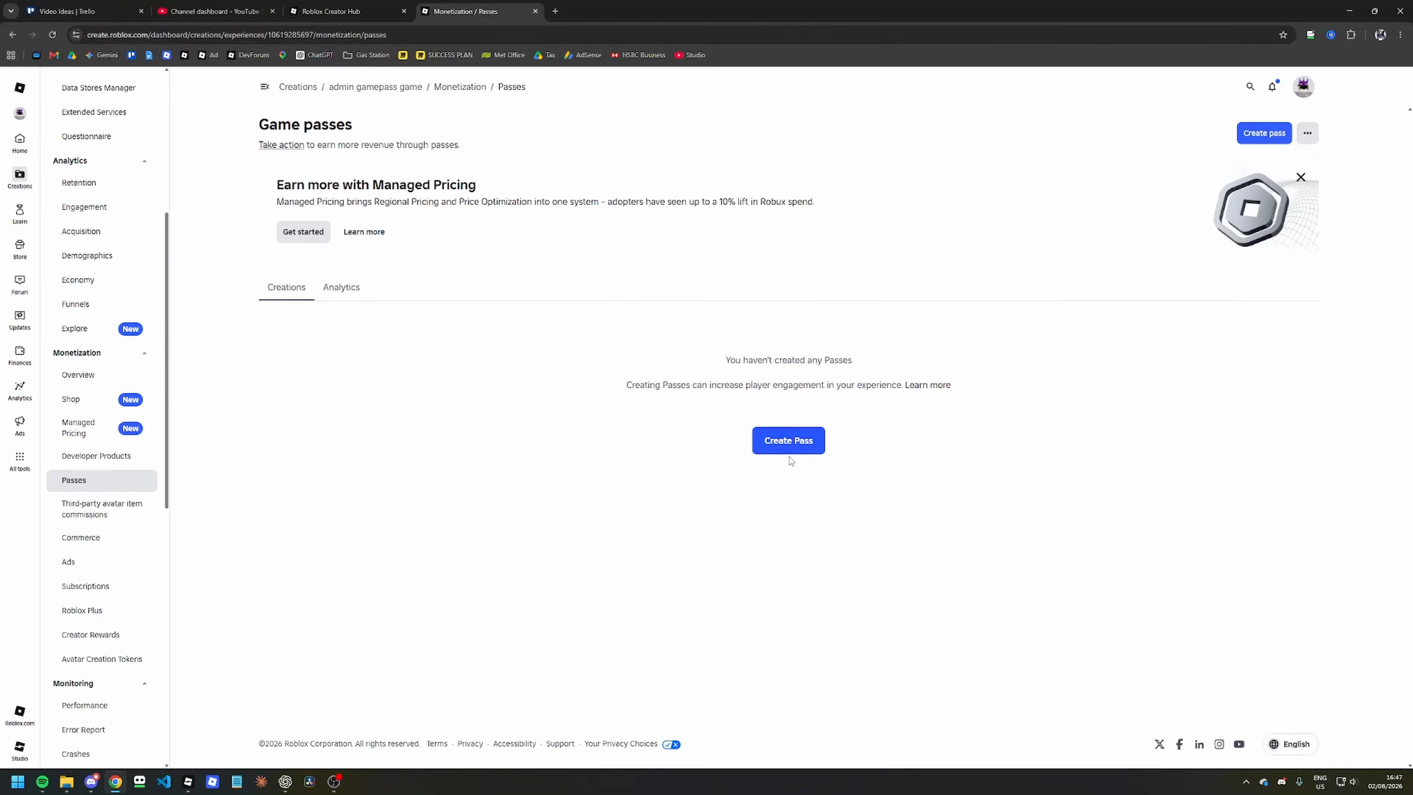
left_click_drag(666, 374, 817, 421)
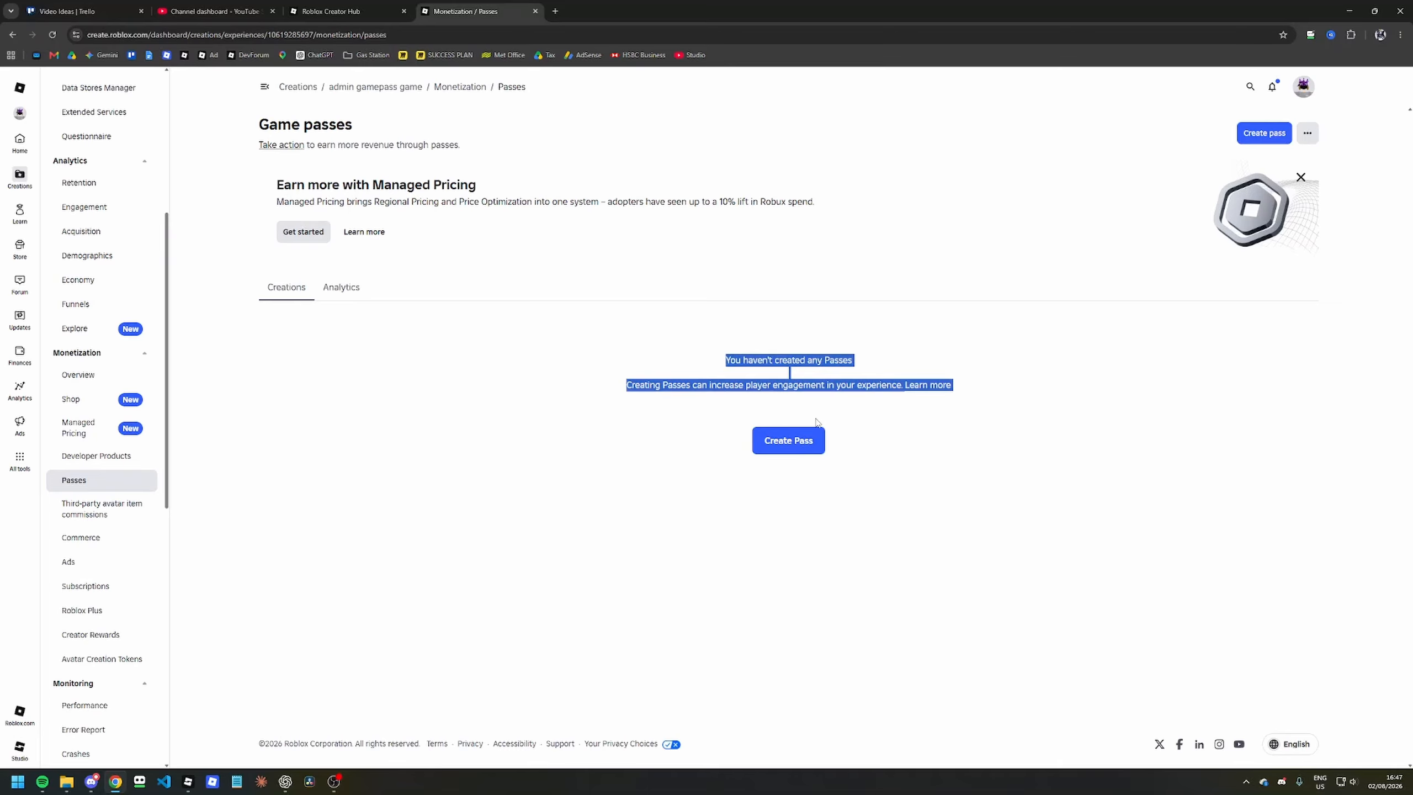
left_click(909, 363)
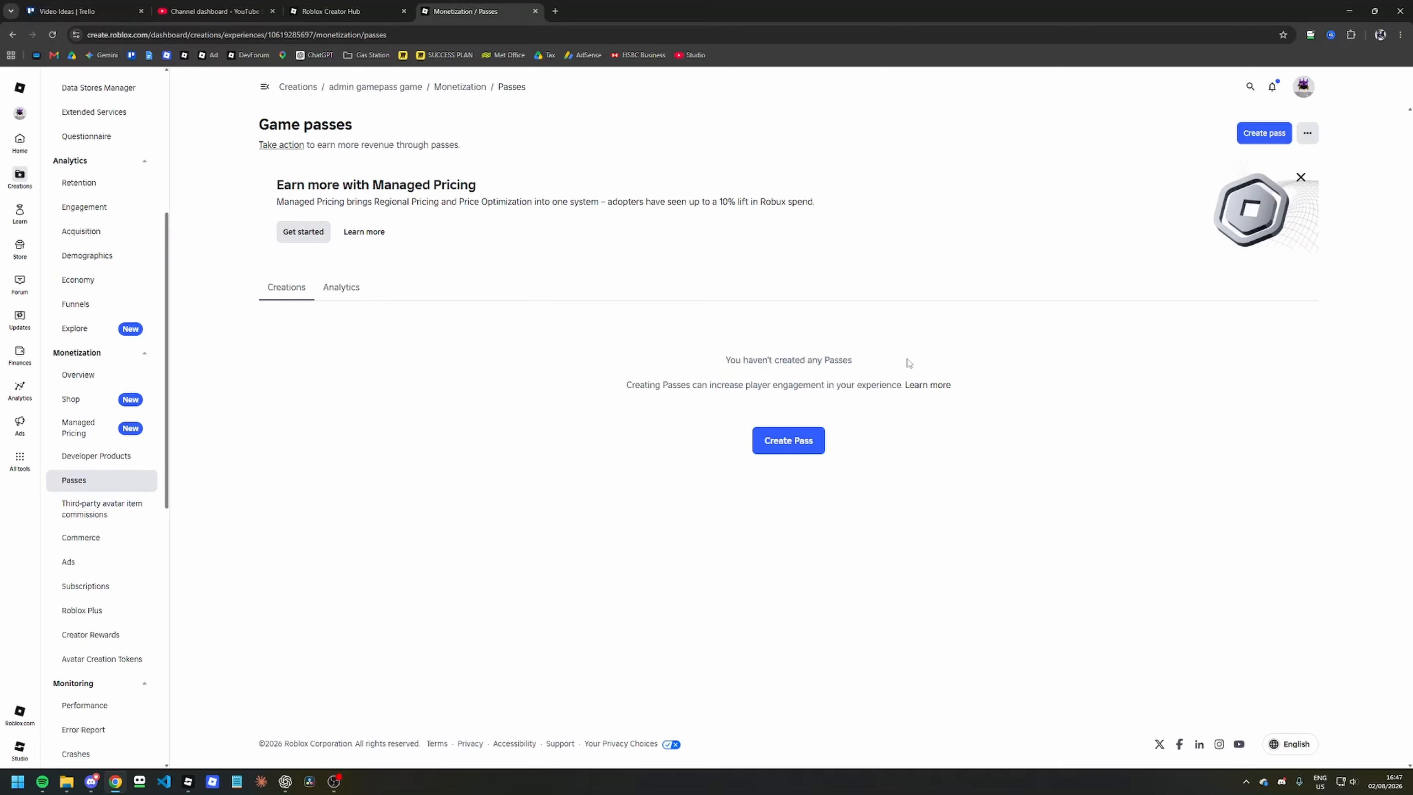
- Create a pass named "admin gamepass" with the default image and no description
left_click(1266, 132)
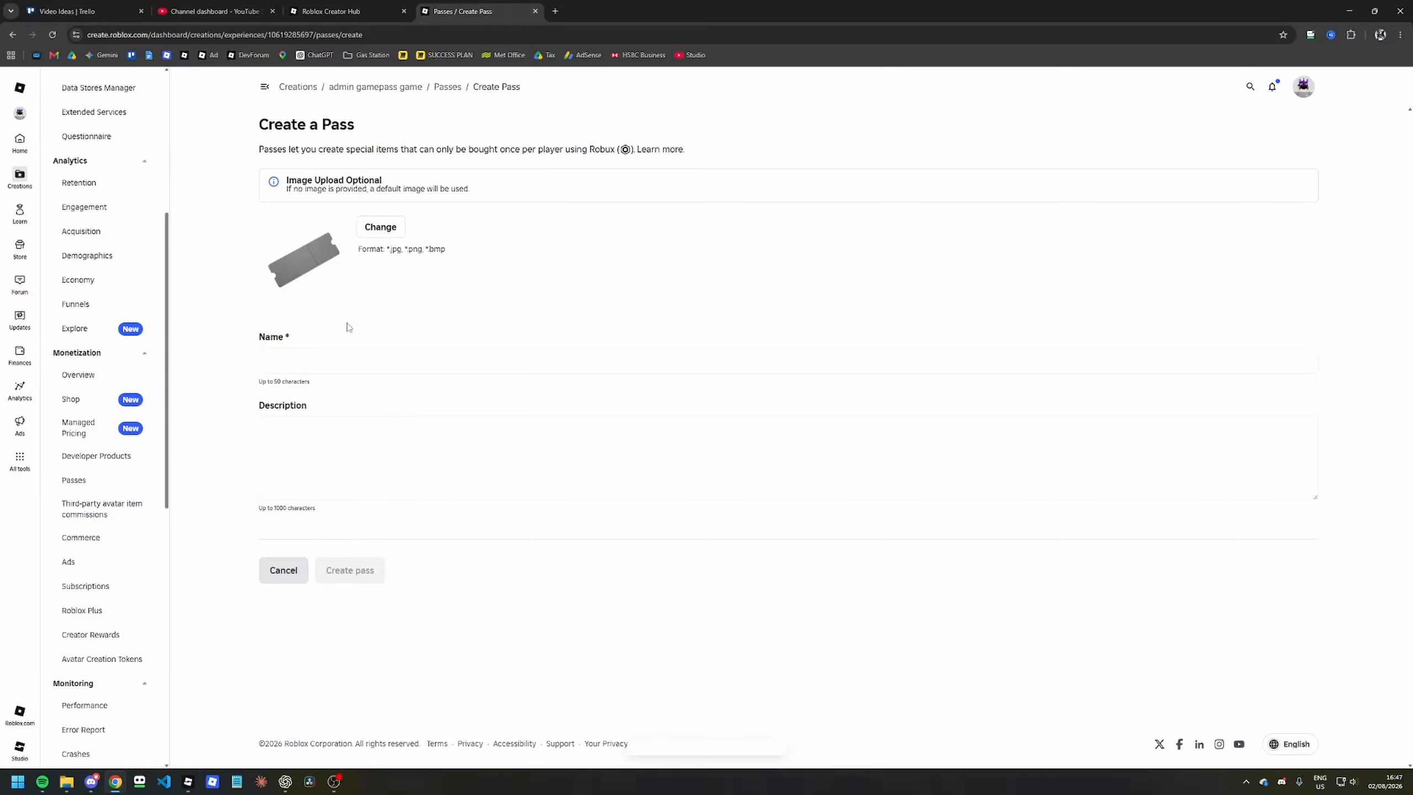
left_click(341, 356)
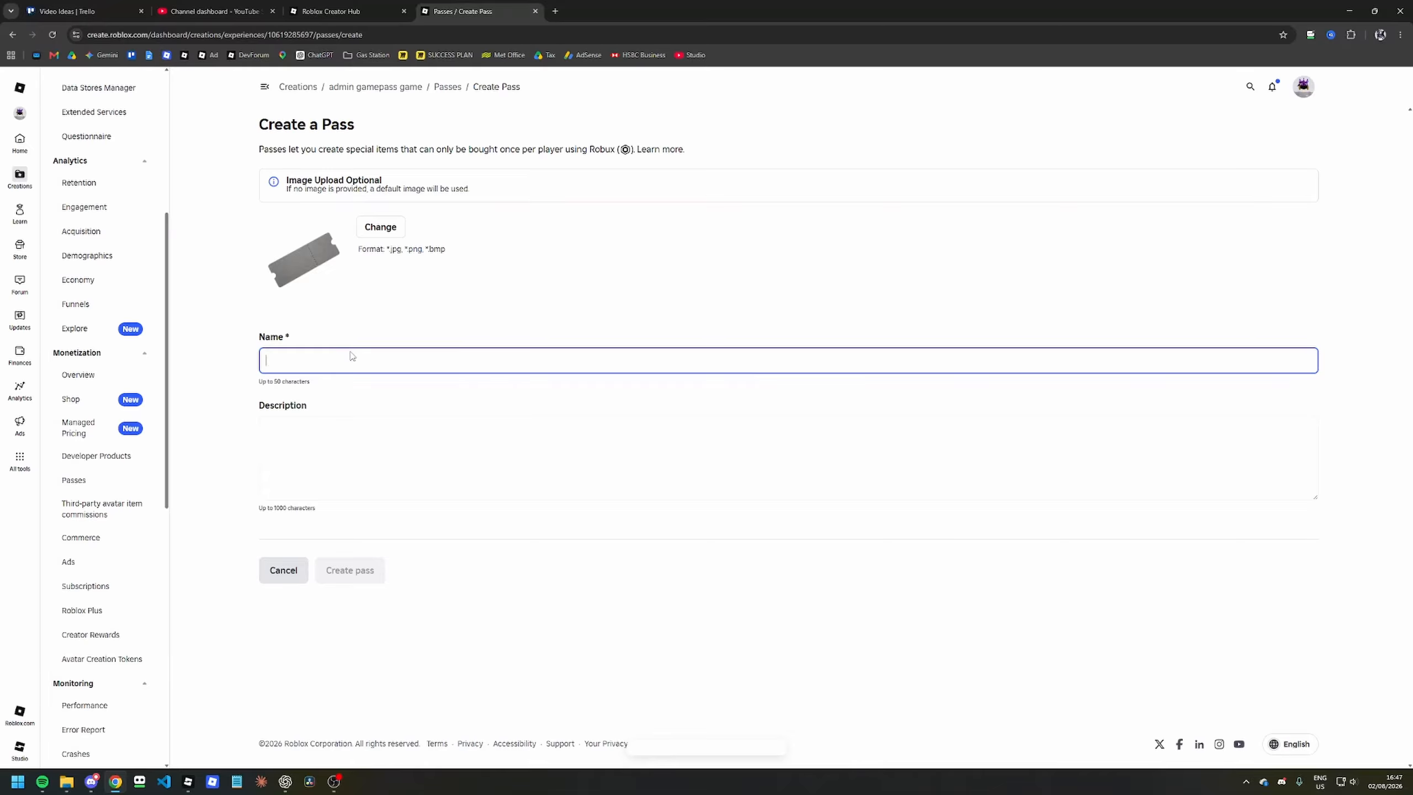
type("admin gamepass")
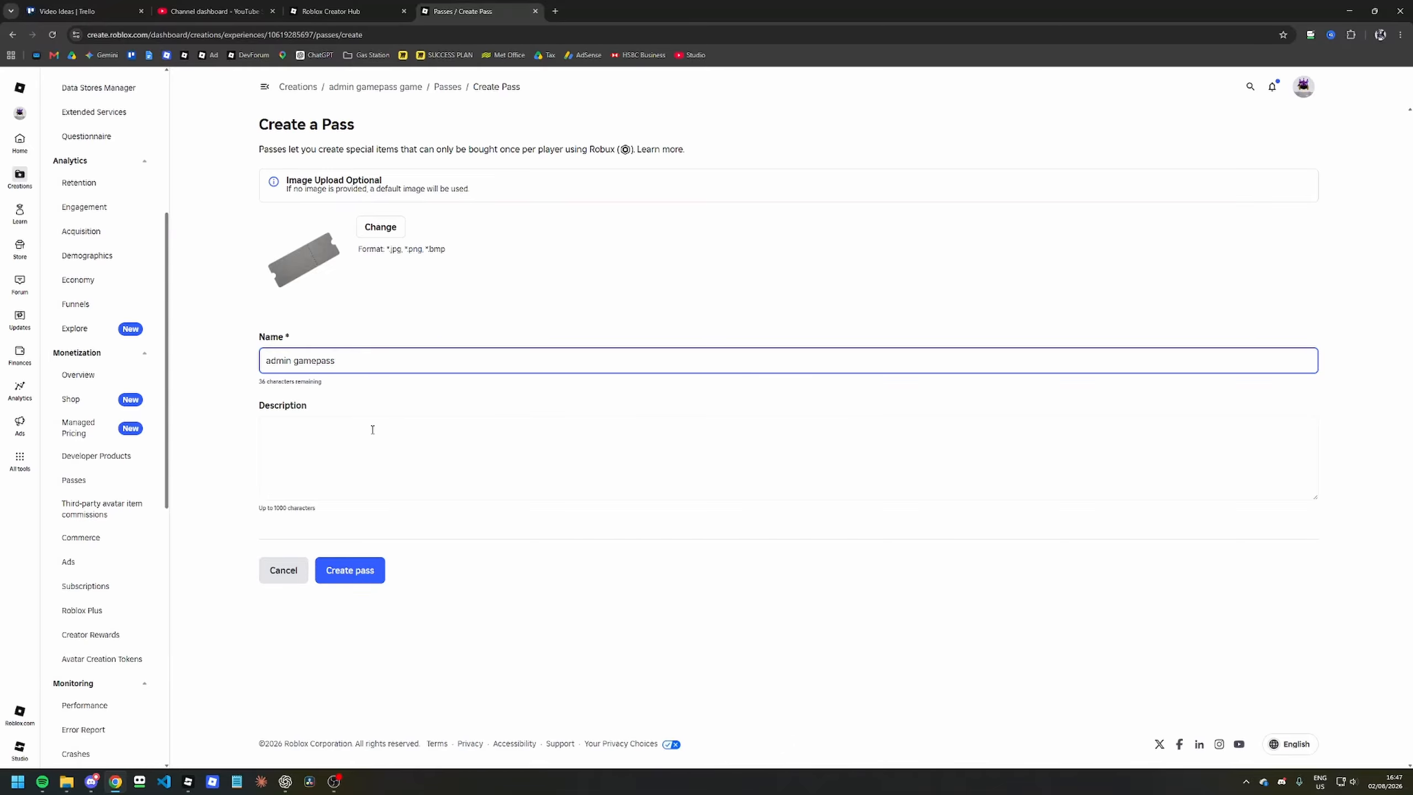
left_click(323, 482)
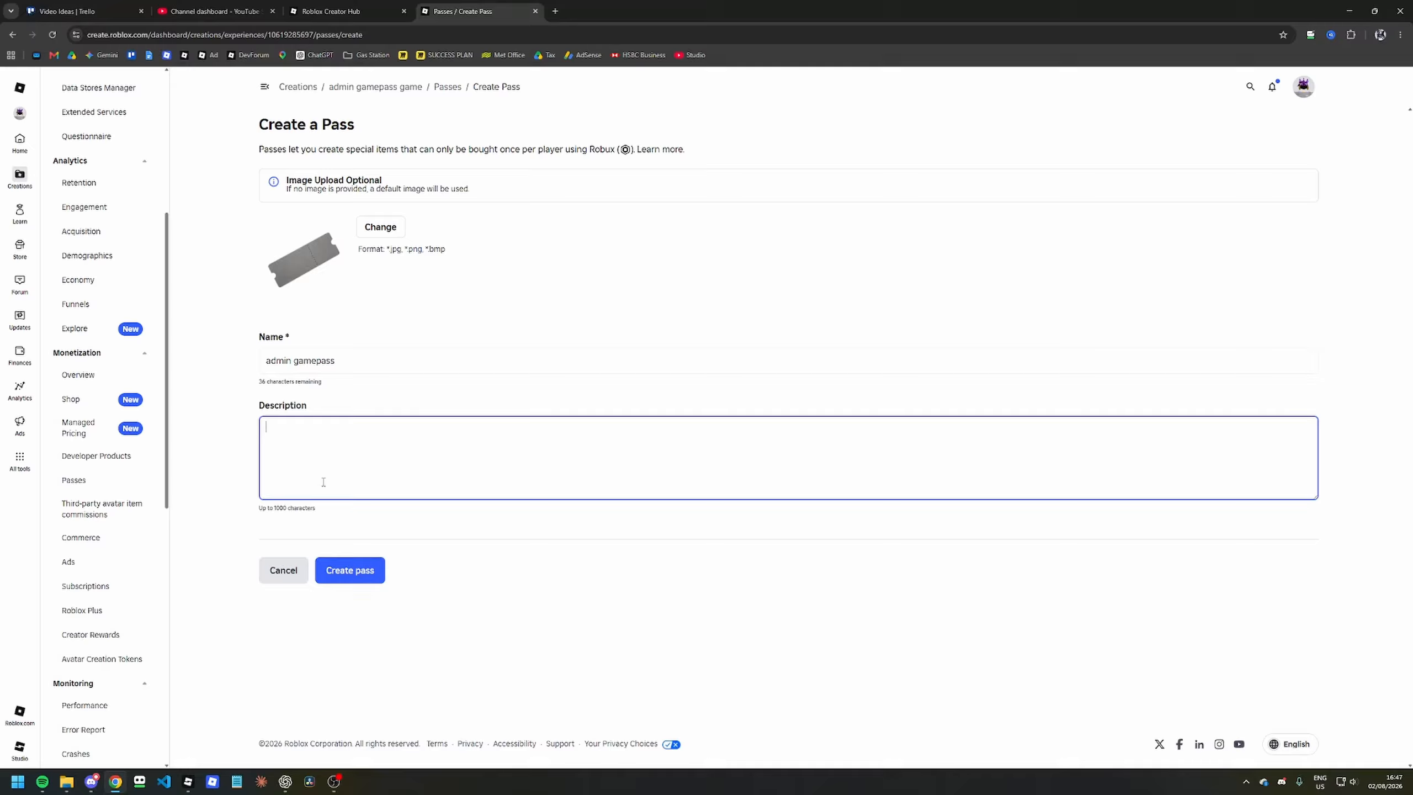
left_click(338, 527)
left_click(353, 578)
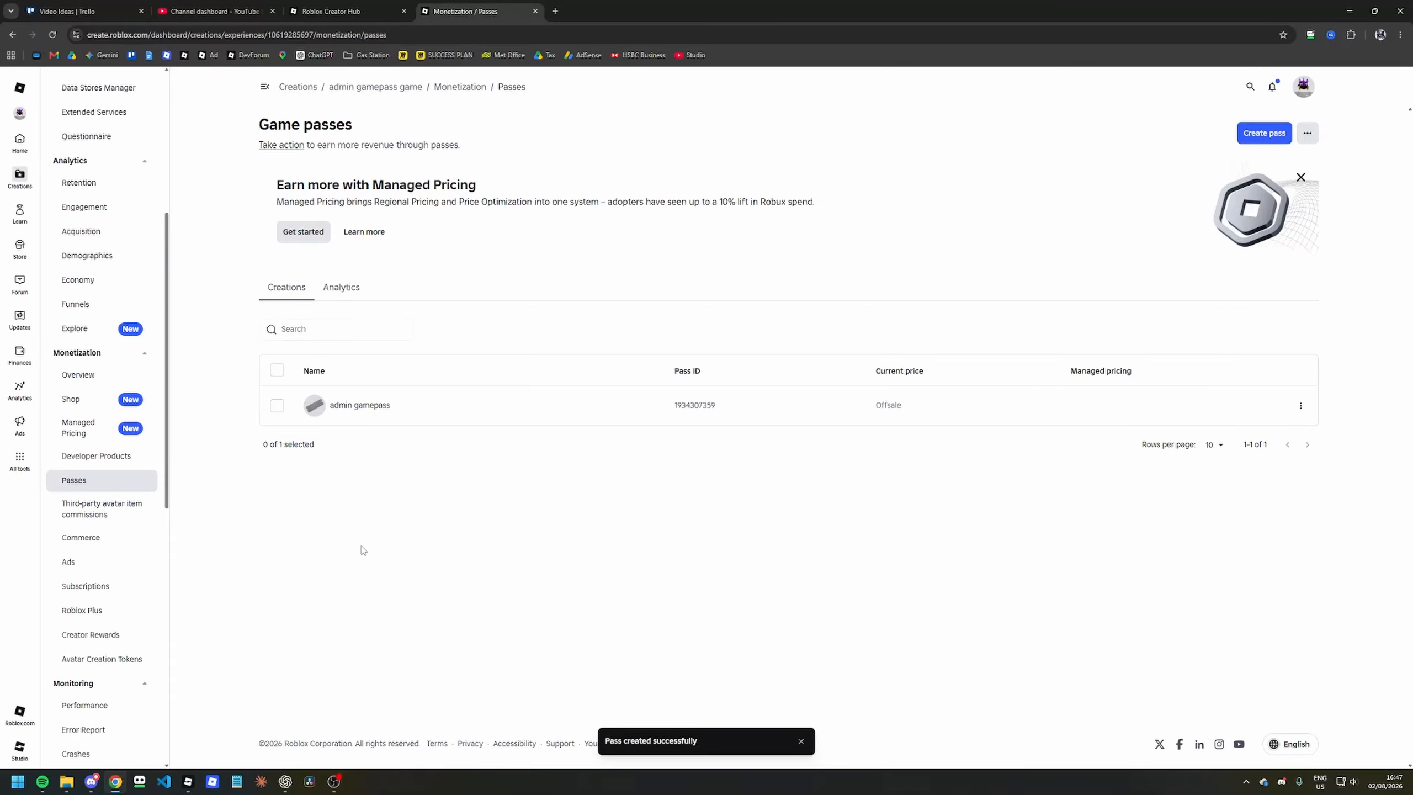
- Put the admin gamepass on sale for 5 Robux with managed pricing enabled, and save while agreeing to the acknowledgement
left_click(361, 407)
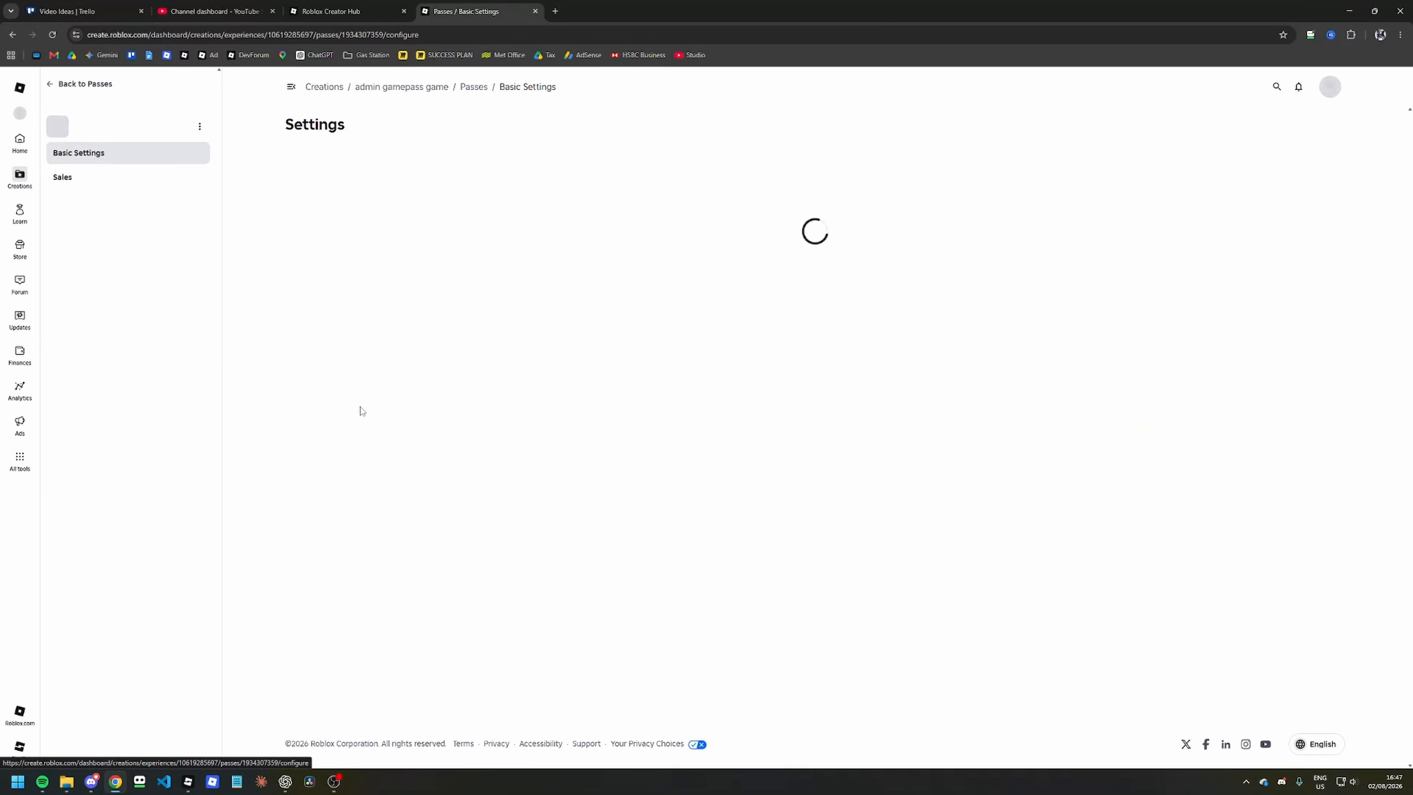
left_click(174, 182)
left_click(603, 154)
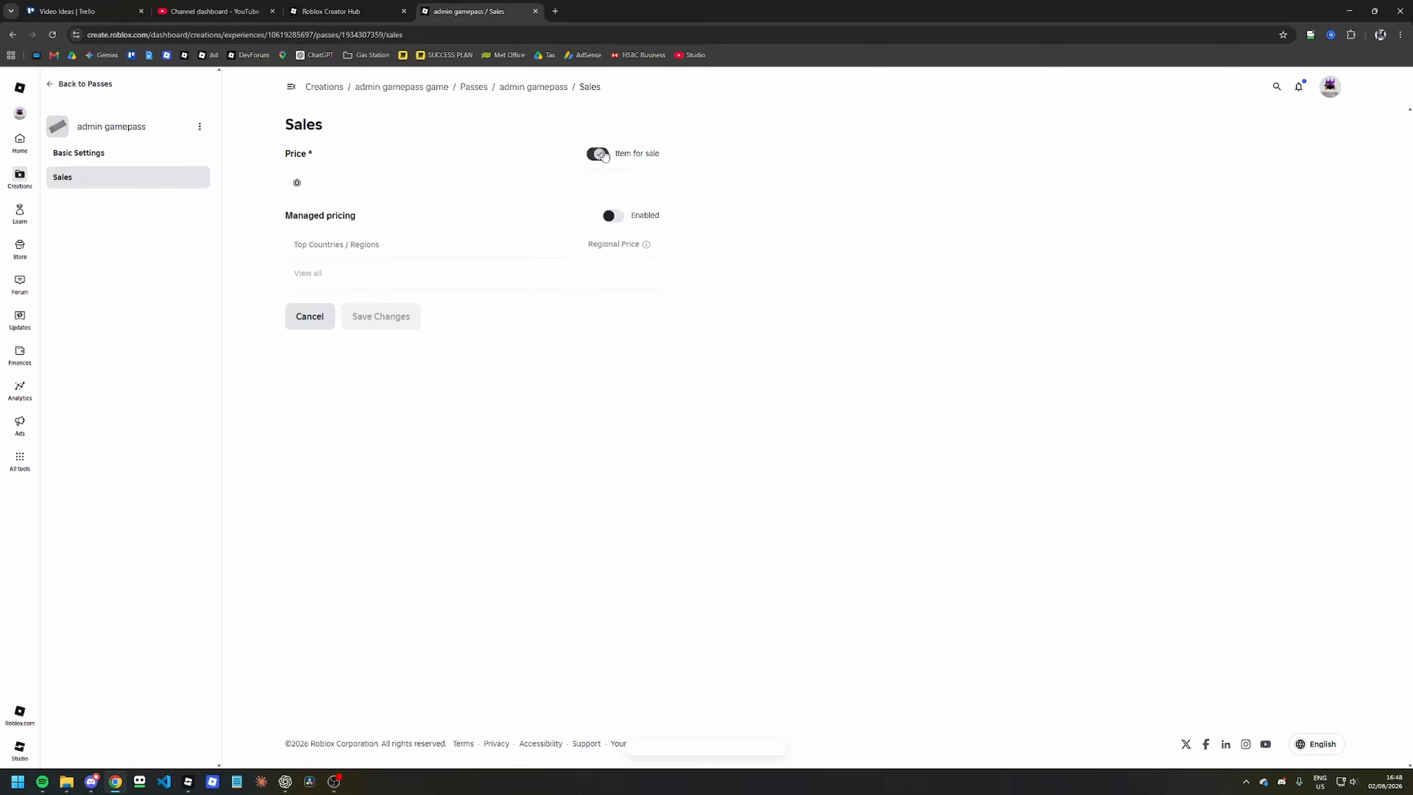
left_click(505, 193)
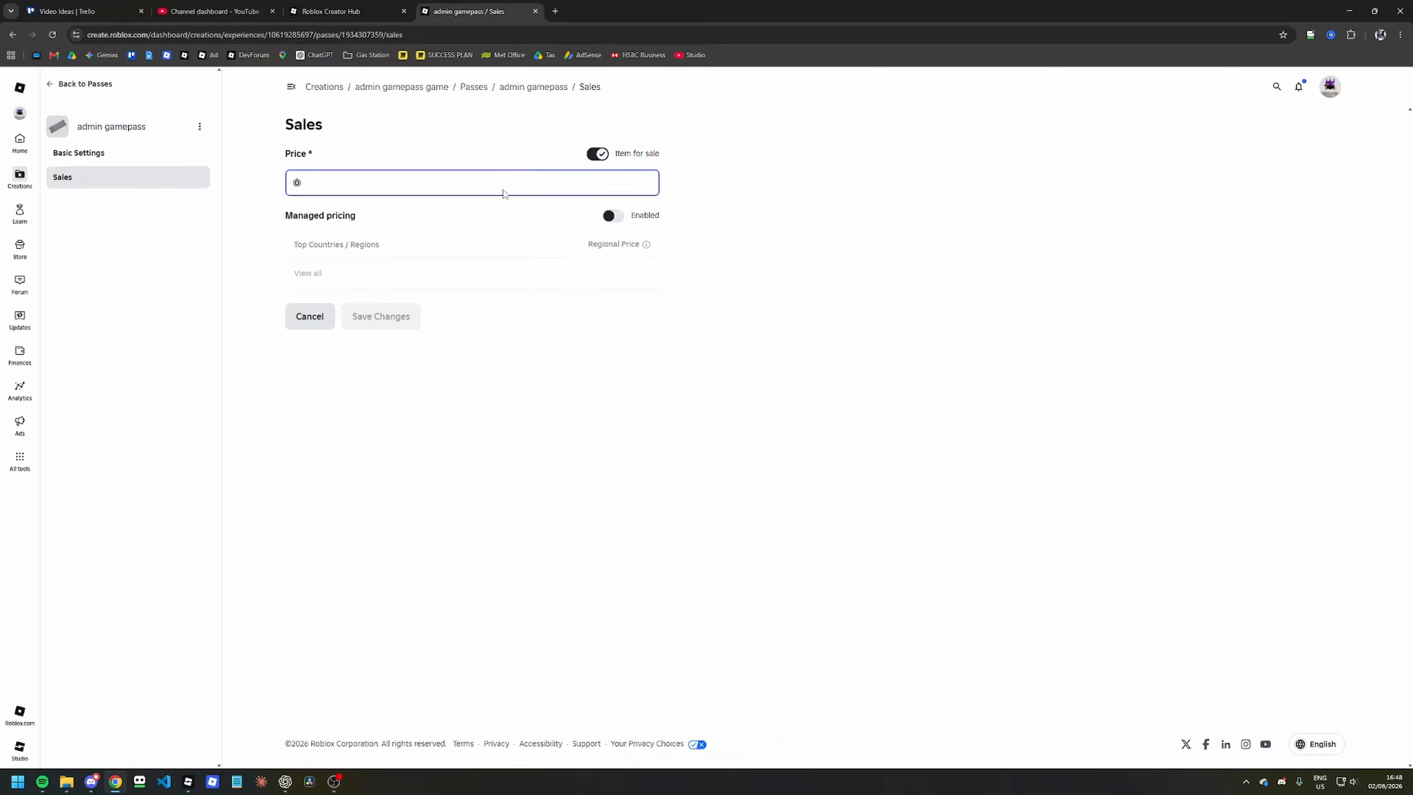
type("5")
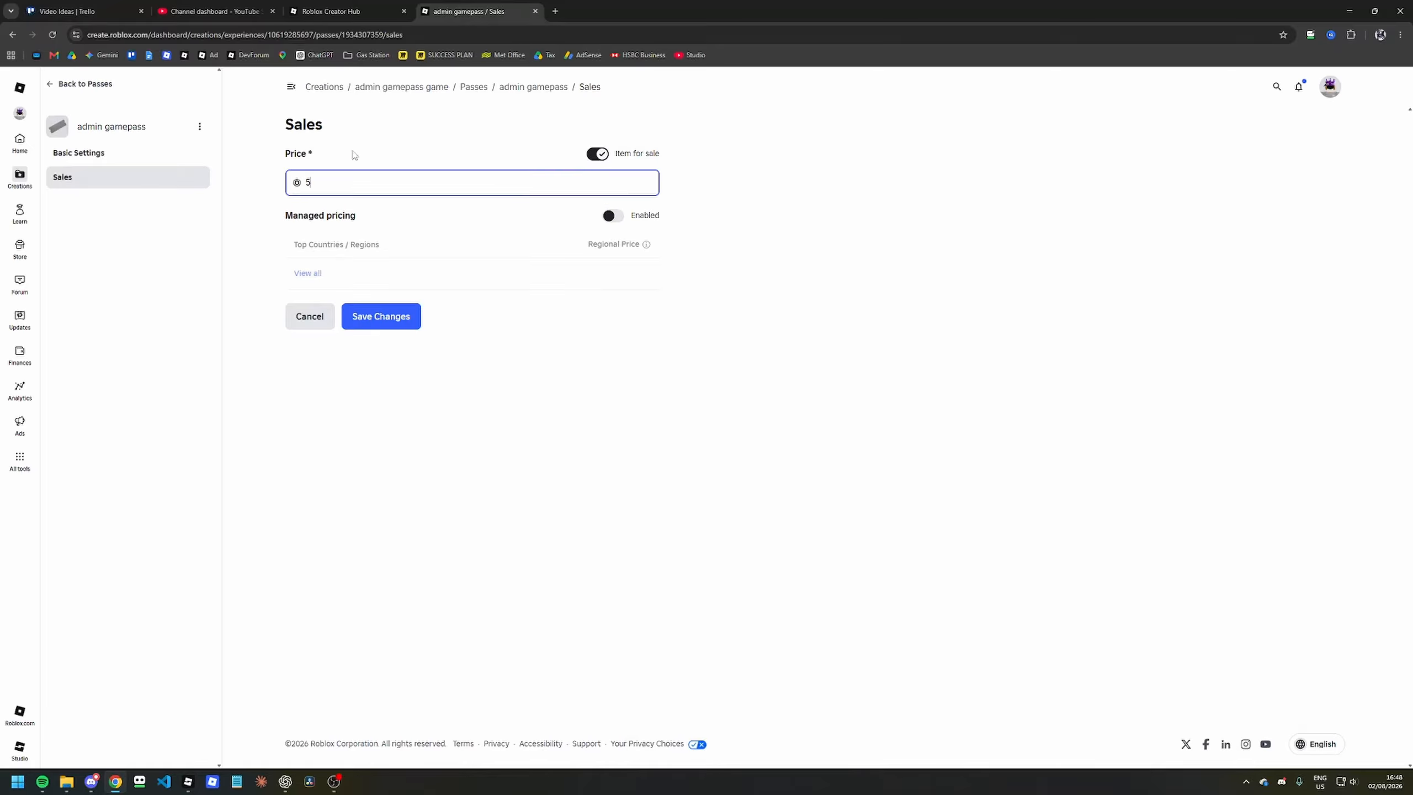
left_click(351, 169)
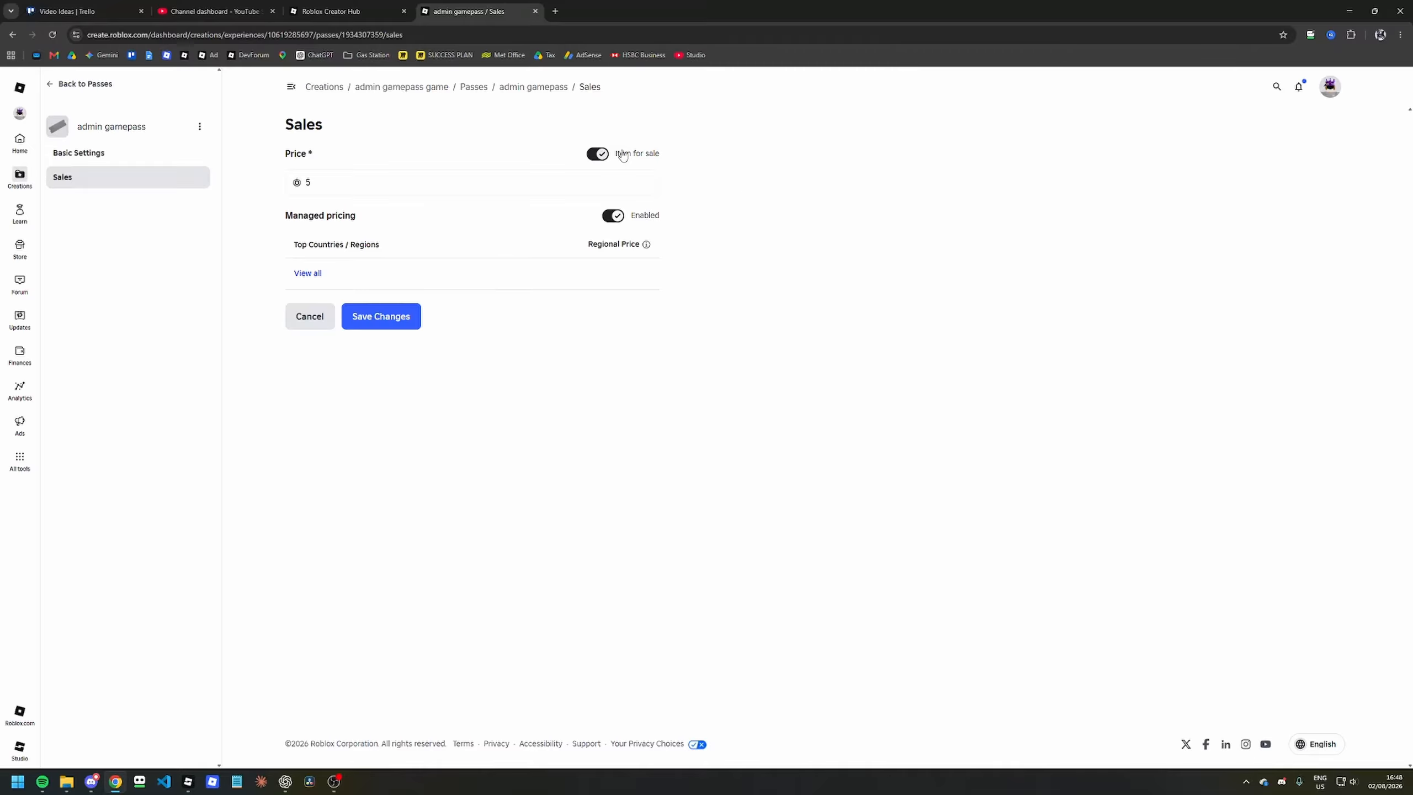
left_click_drag(623, 155, 659, 252)
left_click(358, 331)
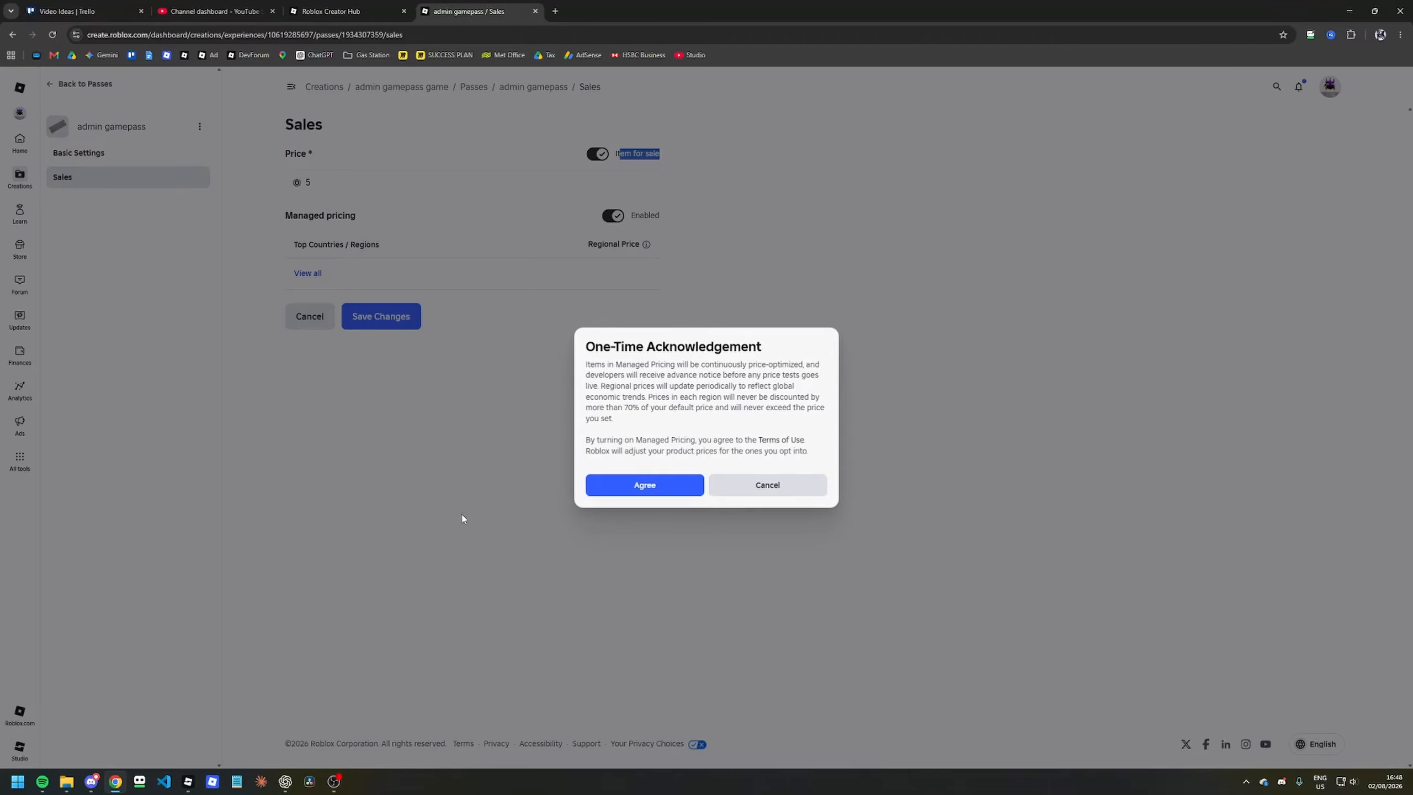
left_click(646, 486)
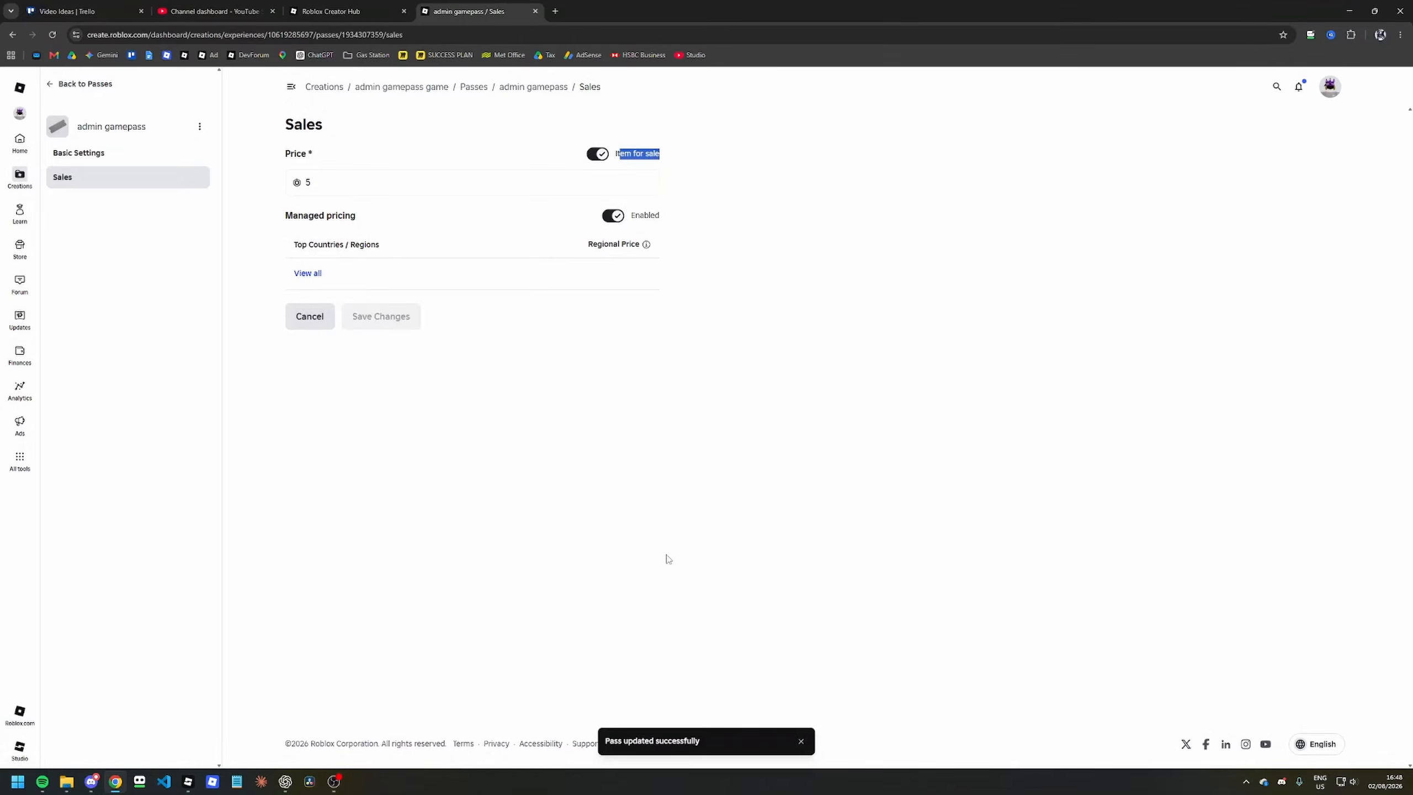
- Return to the passes list and copy the admin gamepass's pass ID
left_click(81, 84)
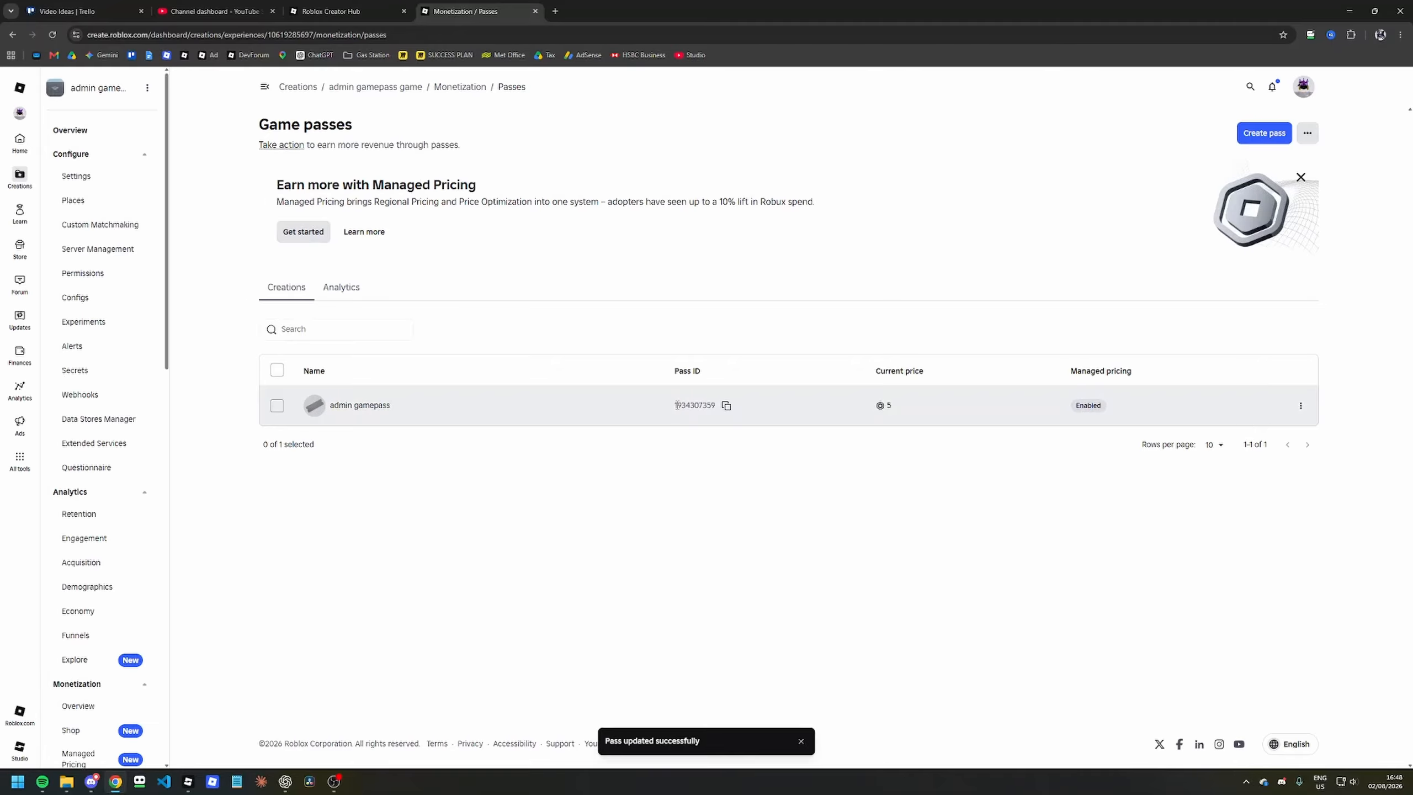
left_click(707, 411)
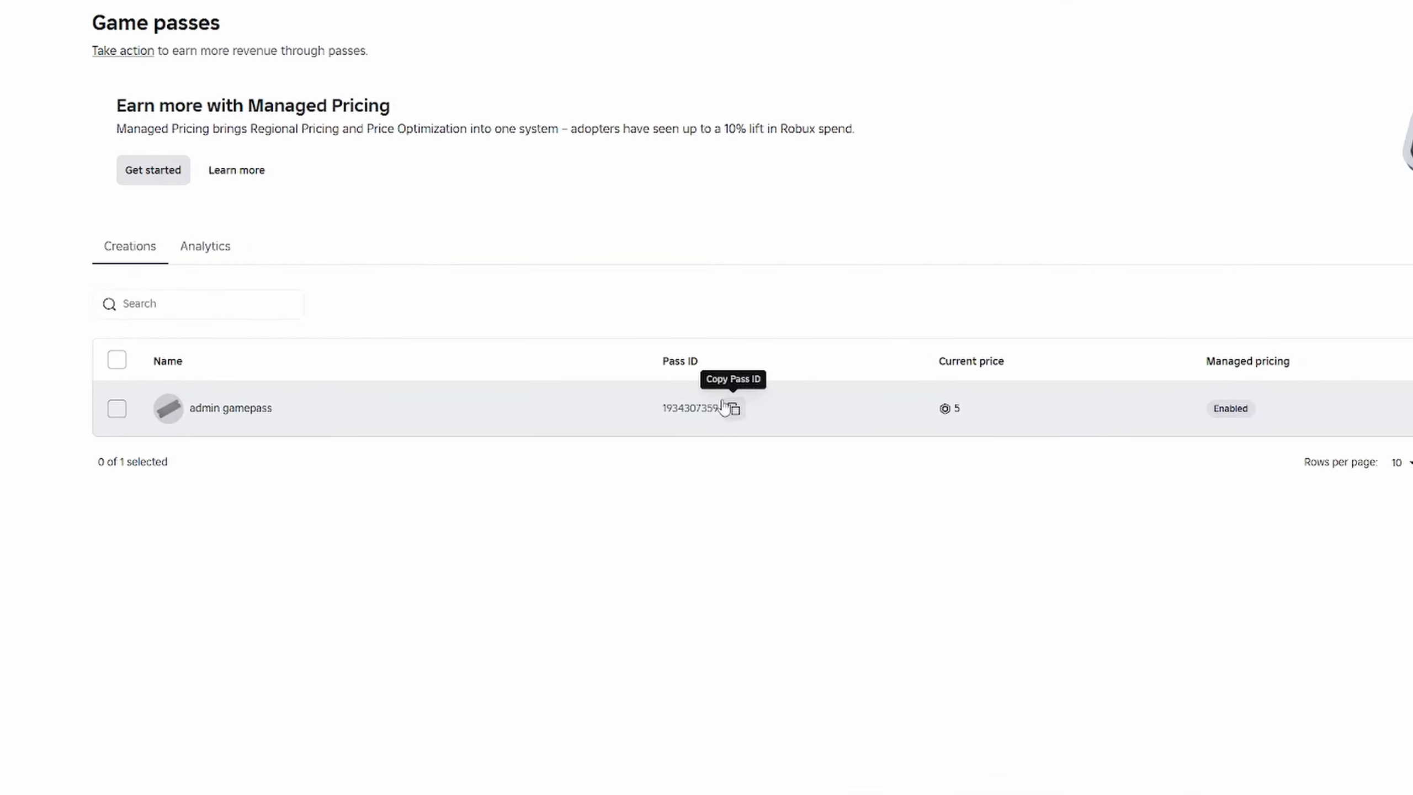
left_click(758, 418)
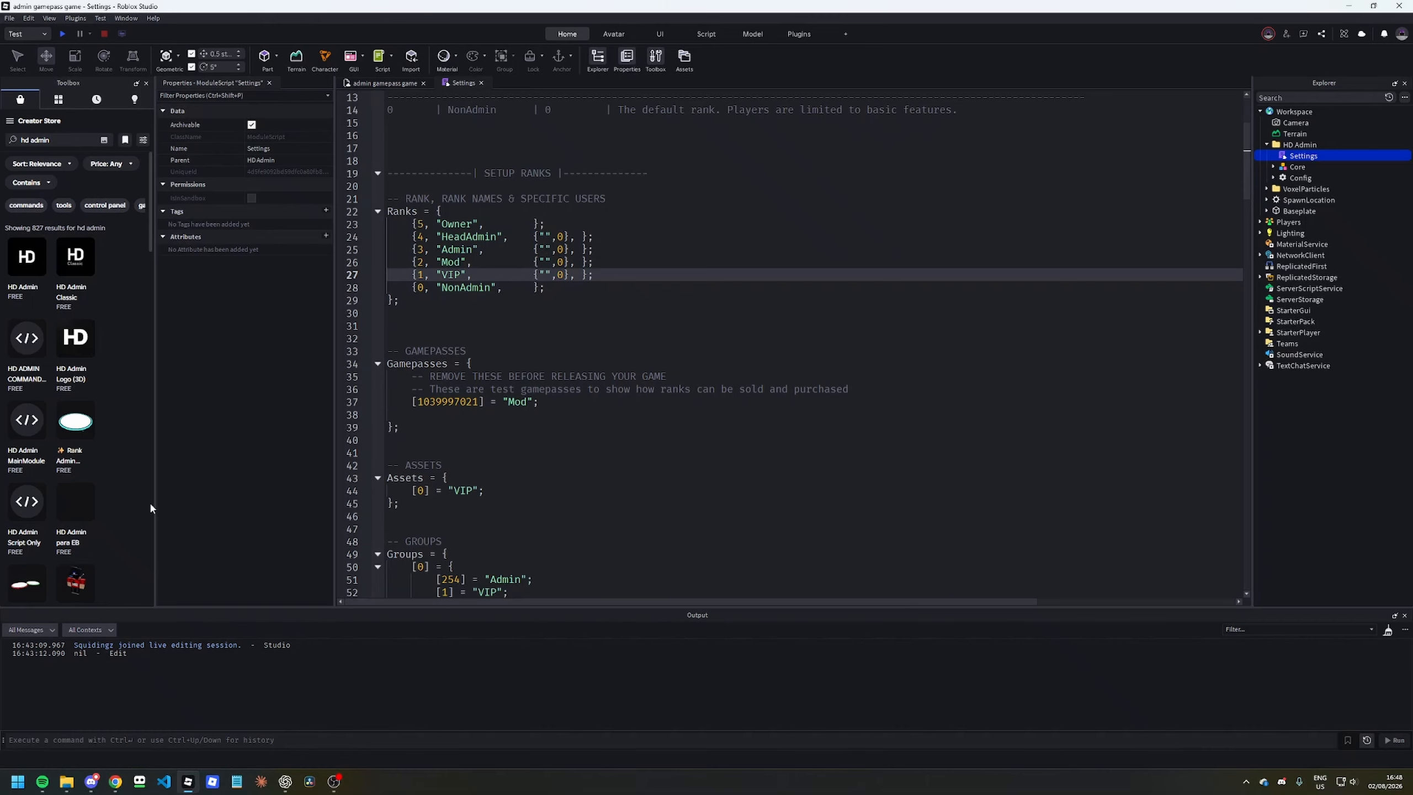
double_click(445, 402)
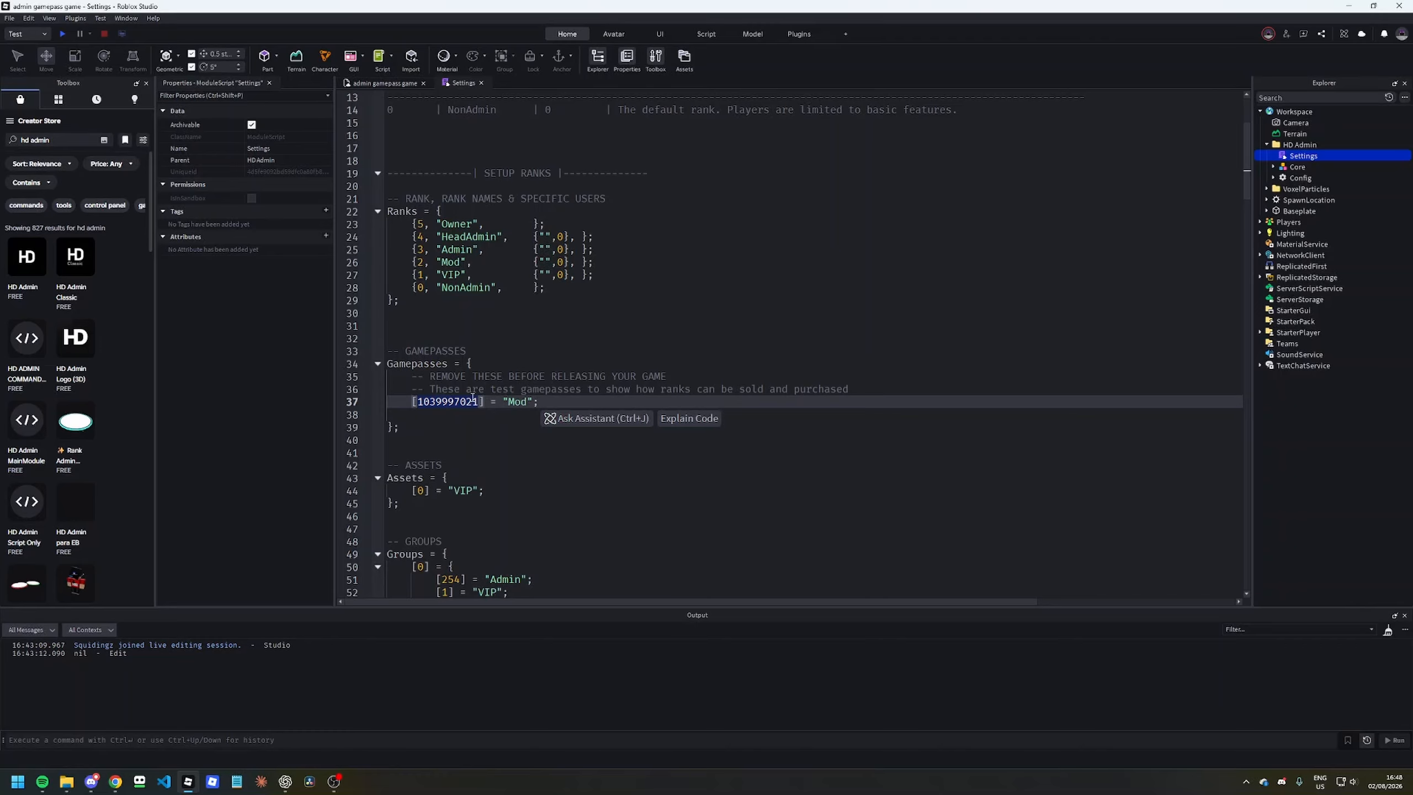
right_click(440, 401)
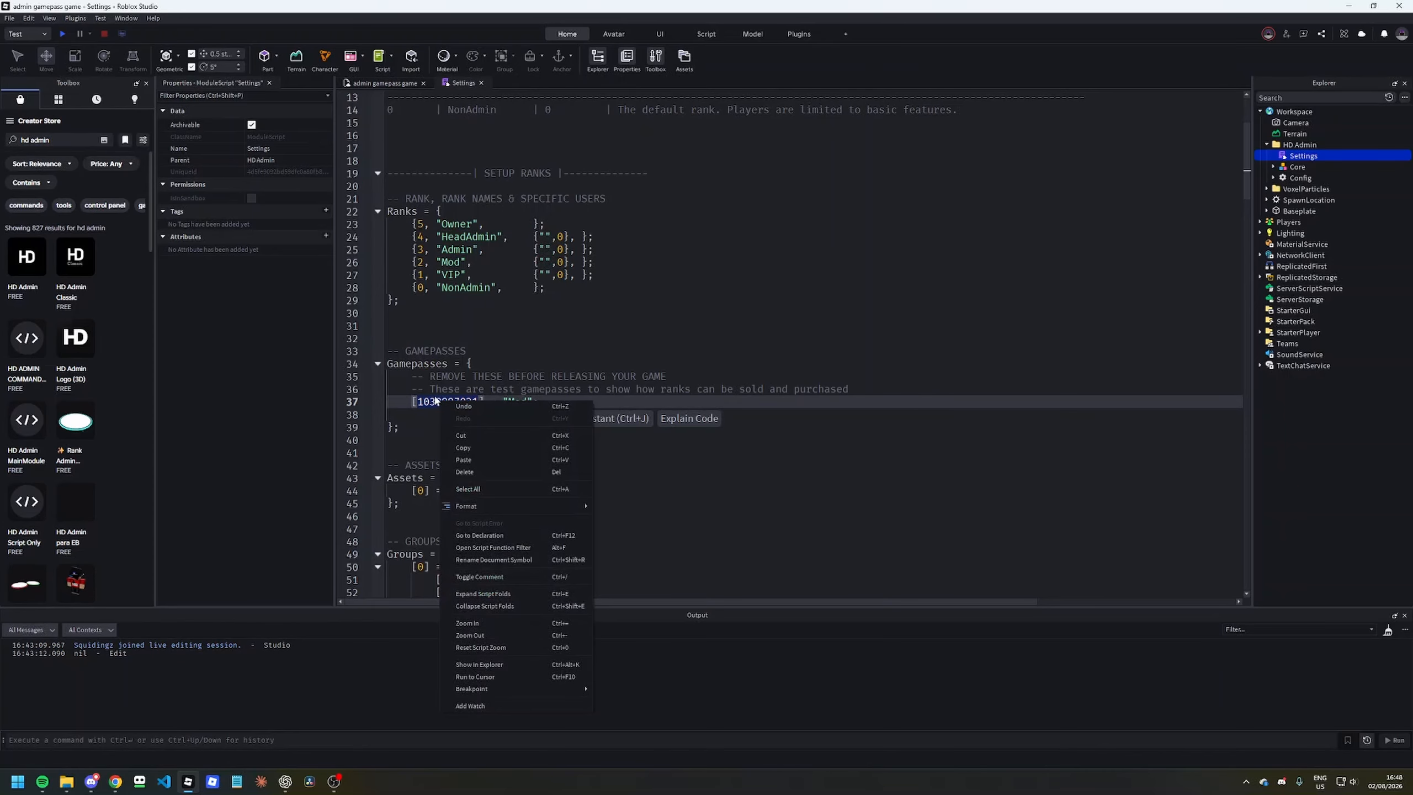
left_click(464, 459)
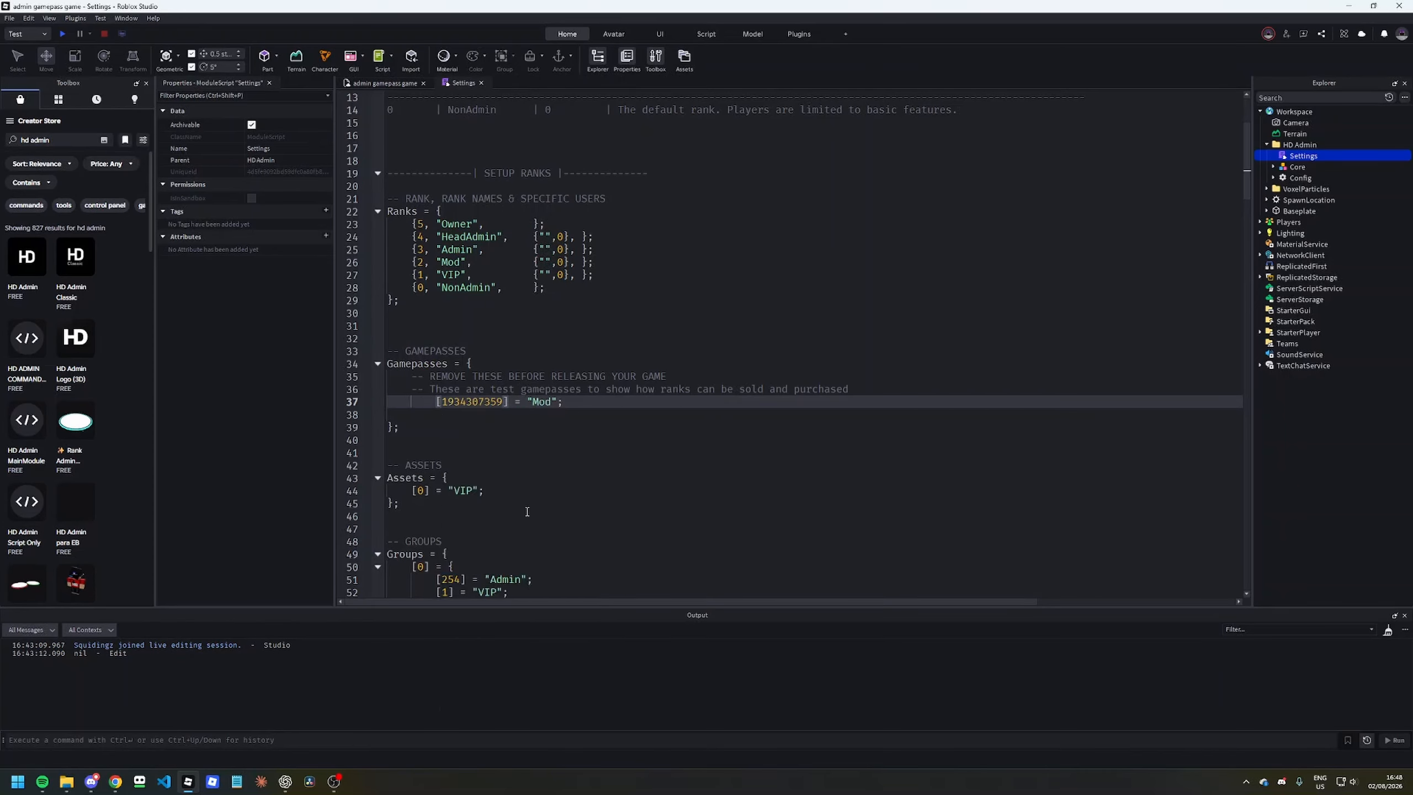
key("shift+Tab")
key("Down")
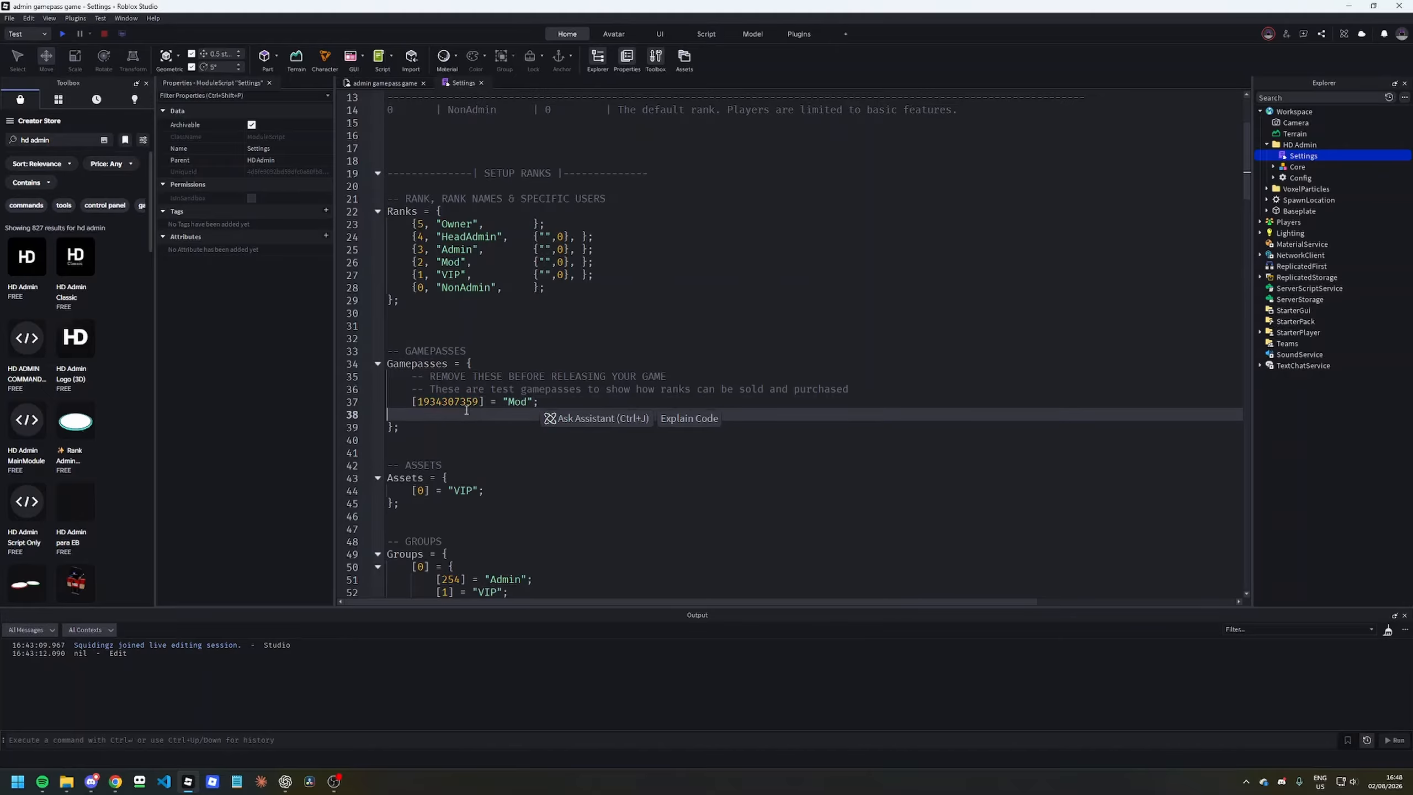
- Close the Settings script and publish the place's changes to Roblox
double_click(516, 400)
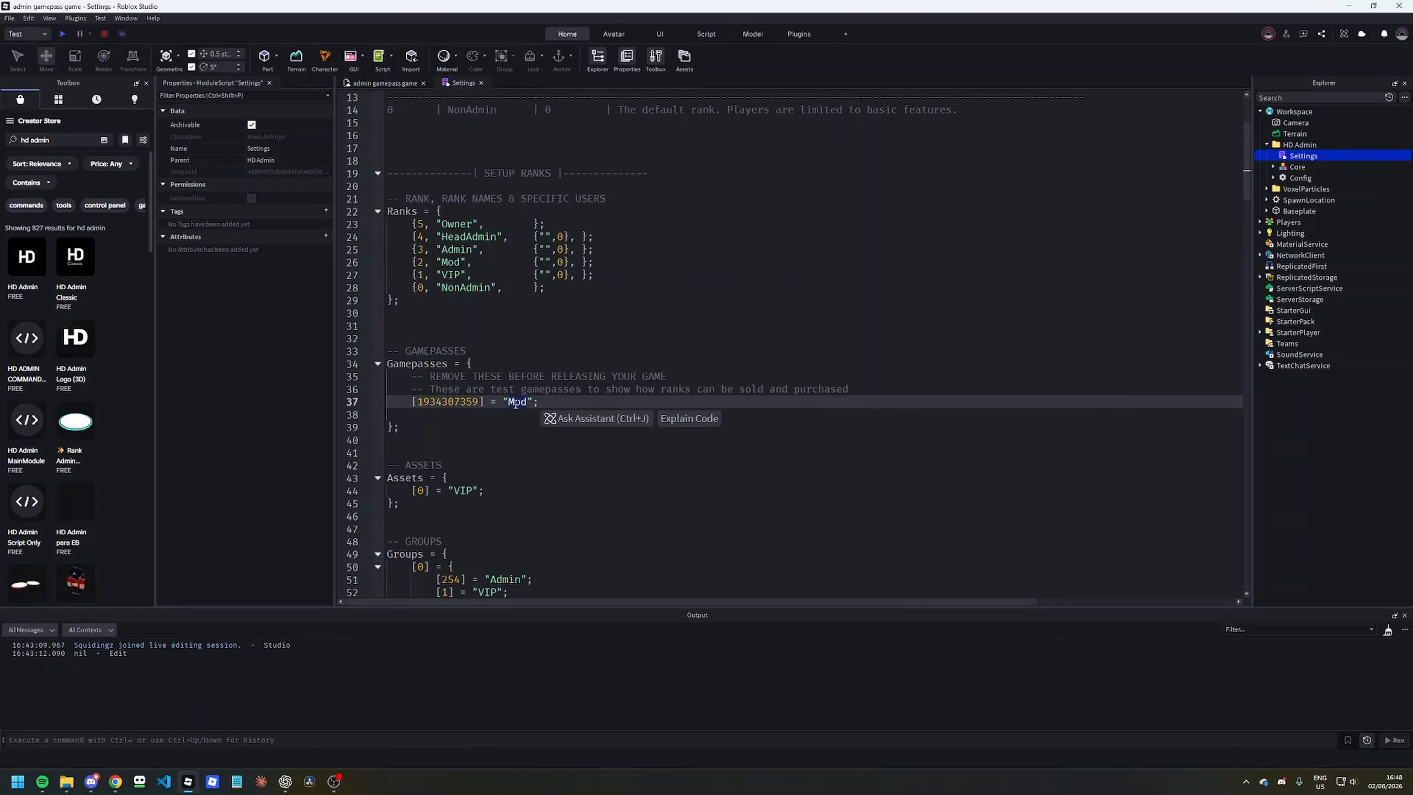
left_click(515, 402)
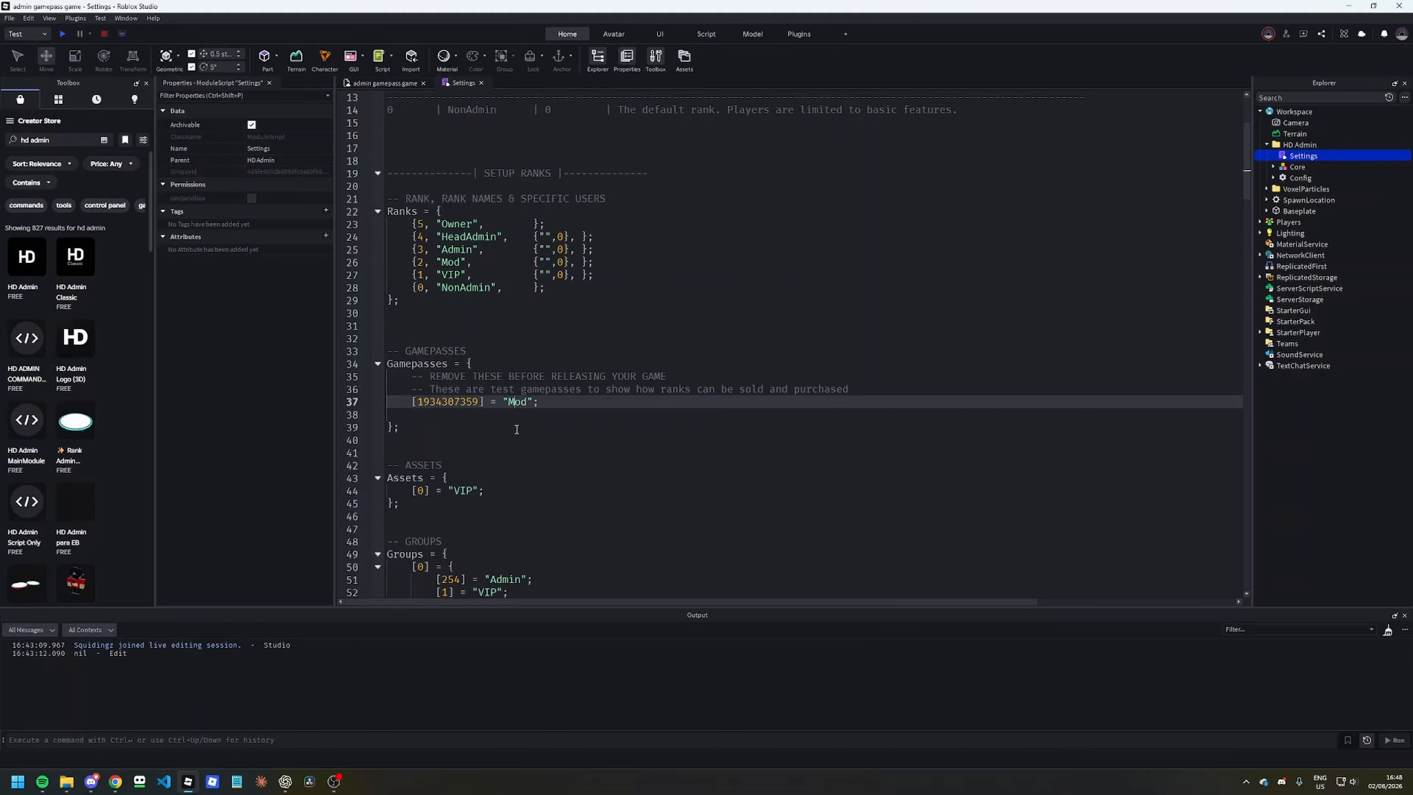
left_click(481, 83)
left_click_drag(549, 263, 571, 266)
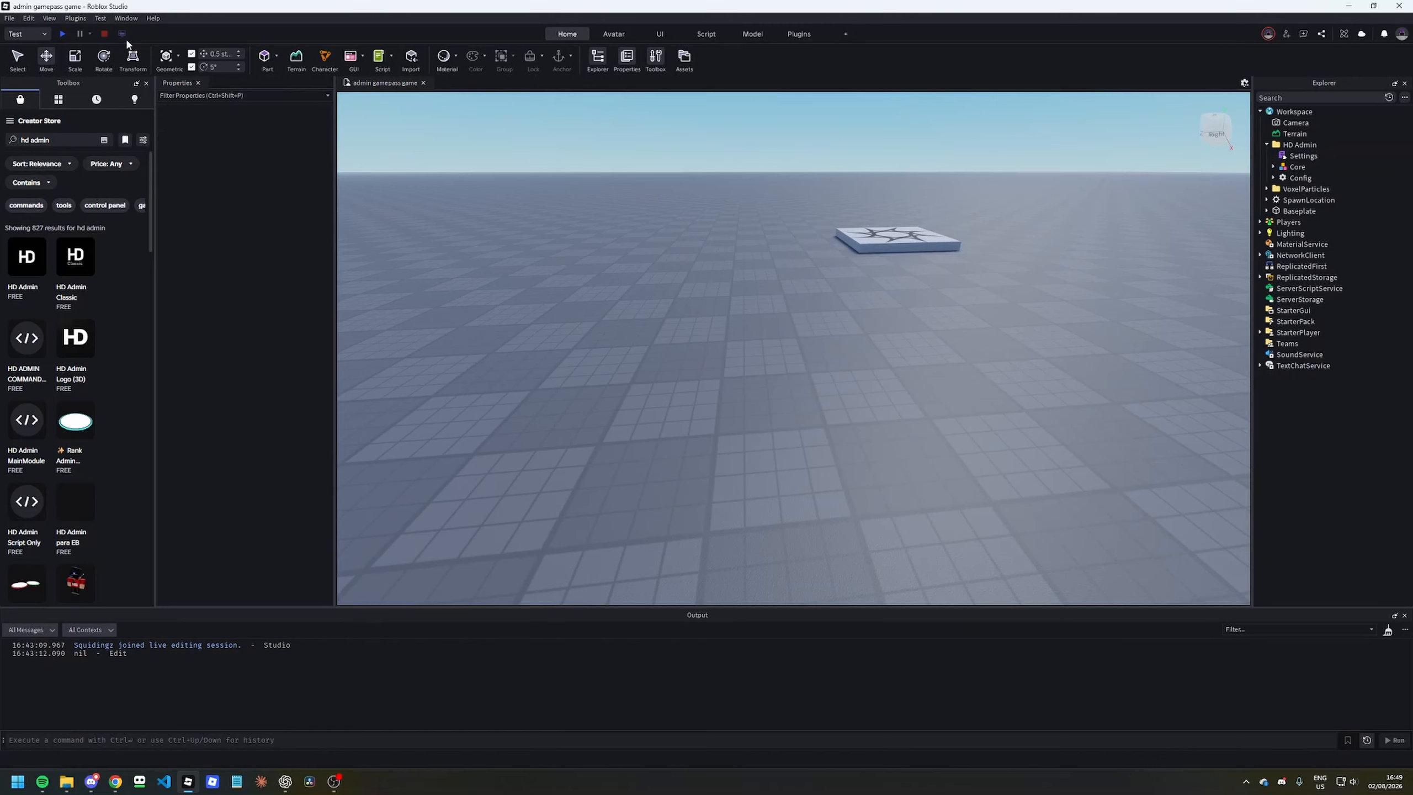
left_click(9, 18)
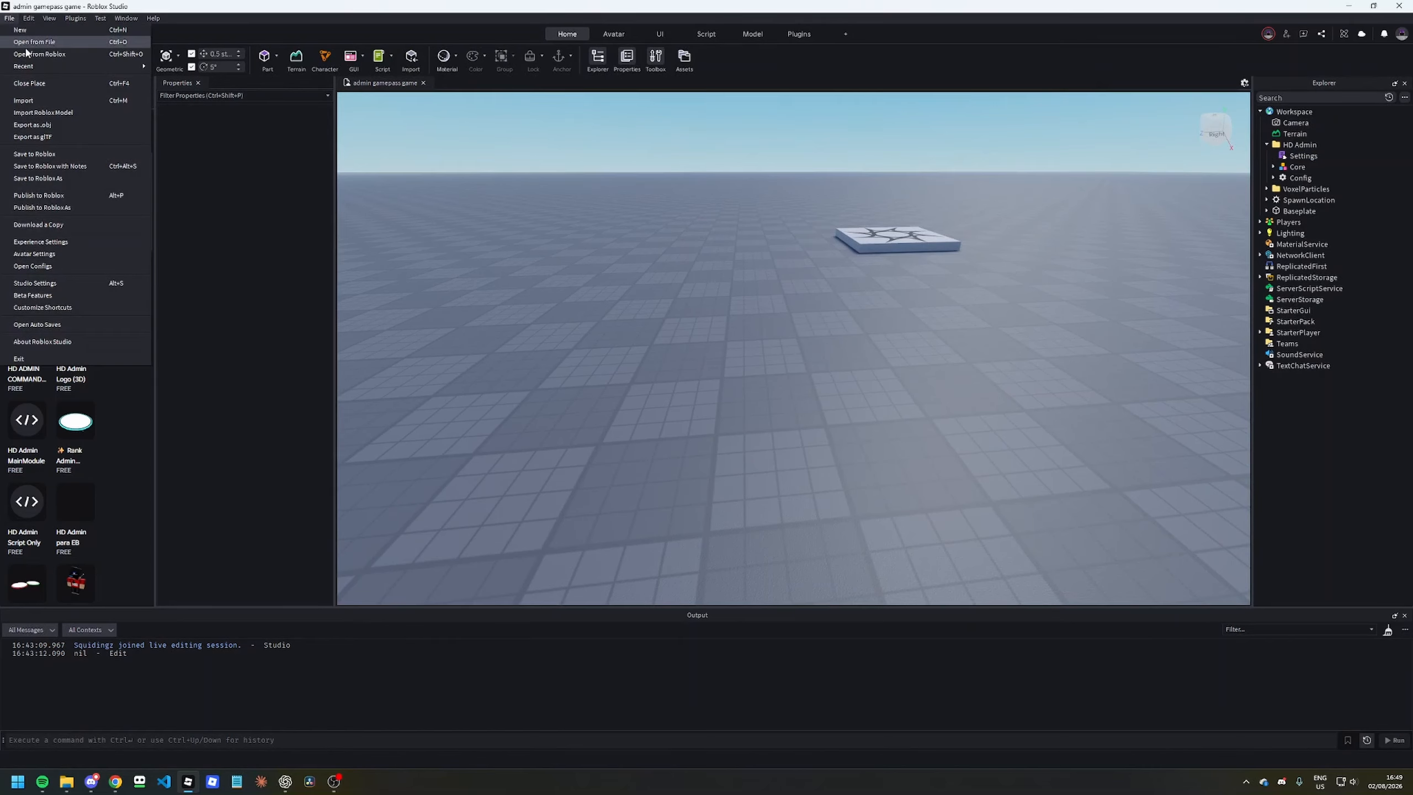
left_click(49, 200)
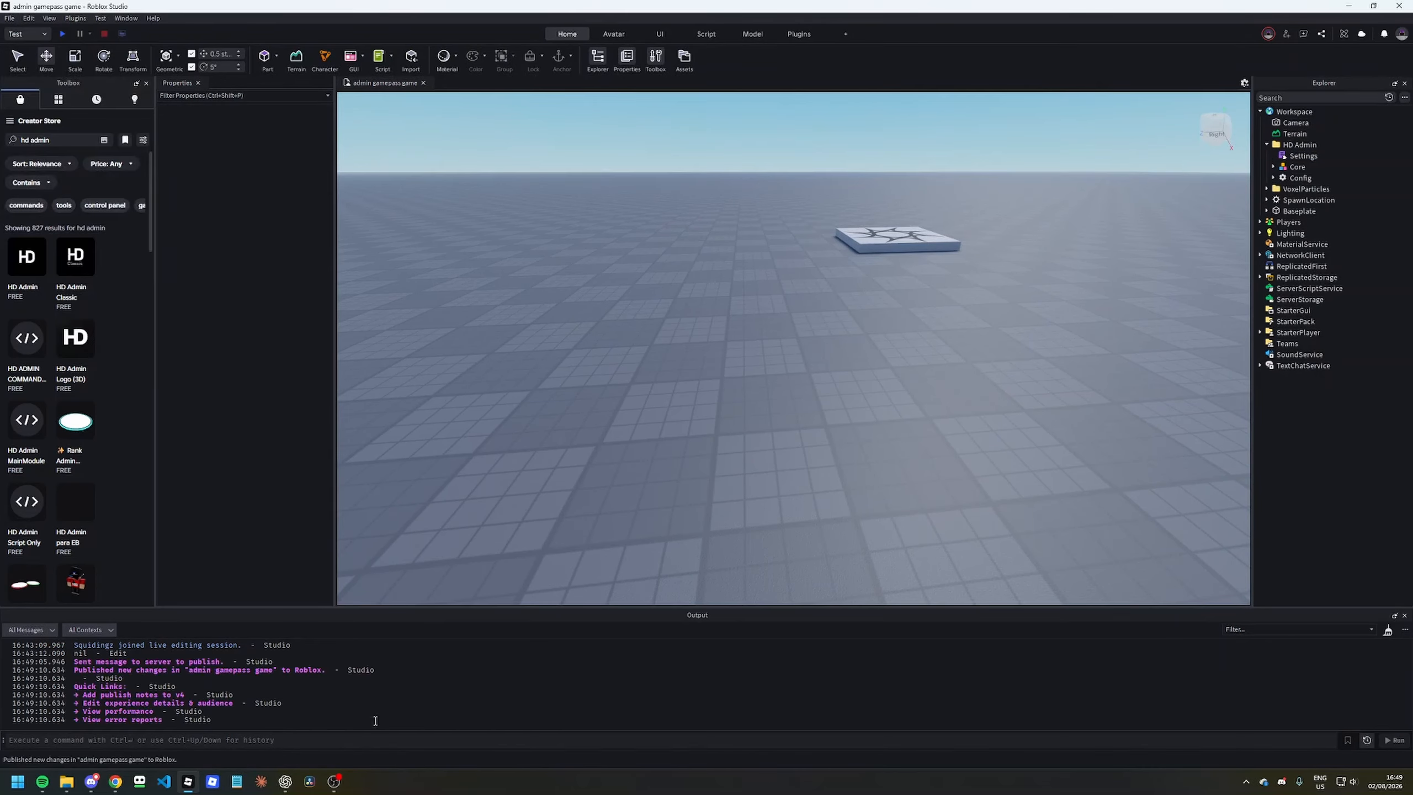
- Switch to the browser's Creator Dashboard, open the game's Roblox page, launch the game as its owner, and exit it
left_click(139, 711)
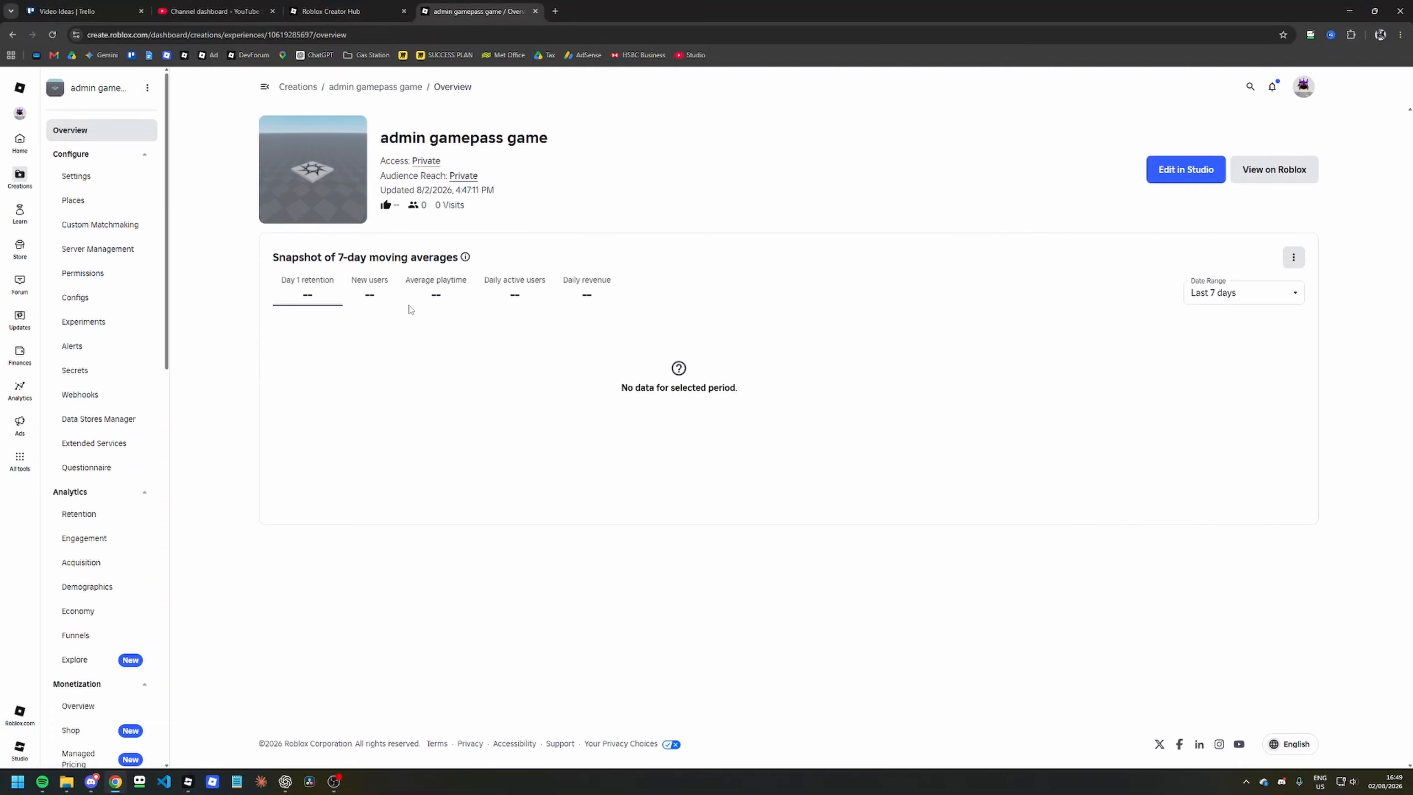
left_click(1238, 176)
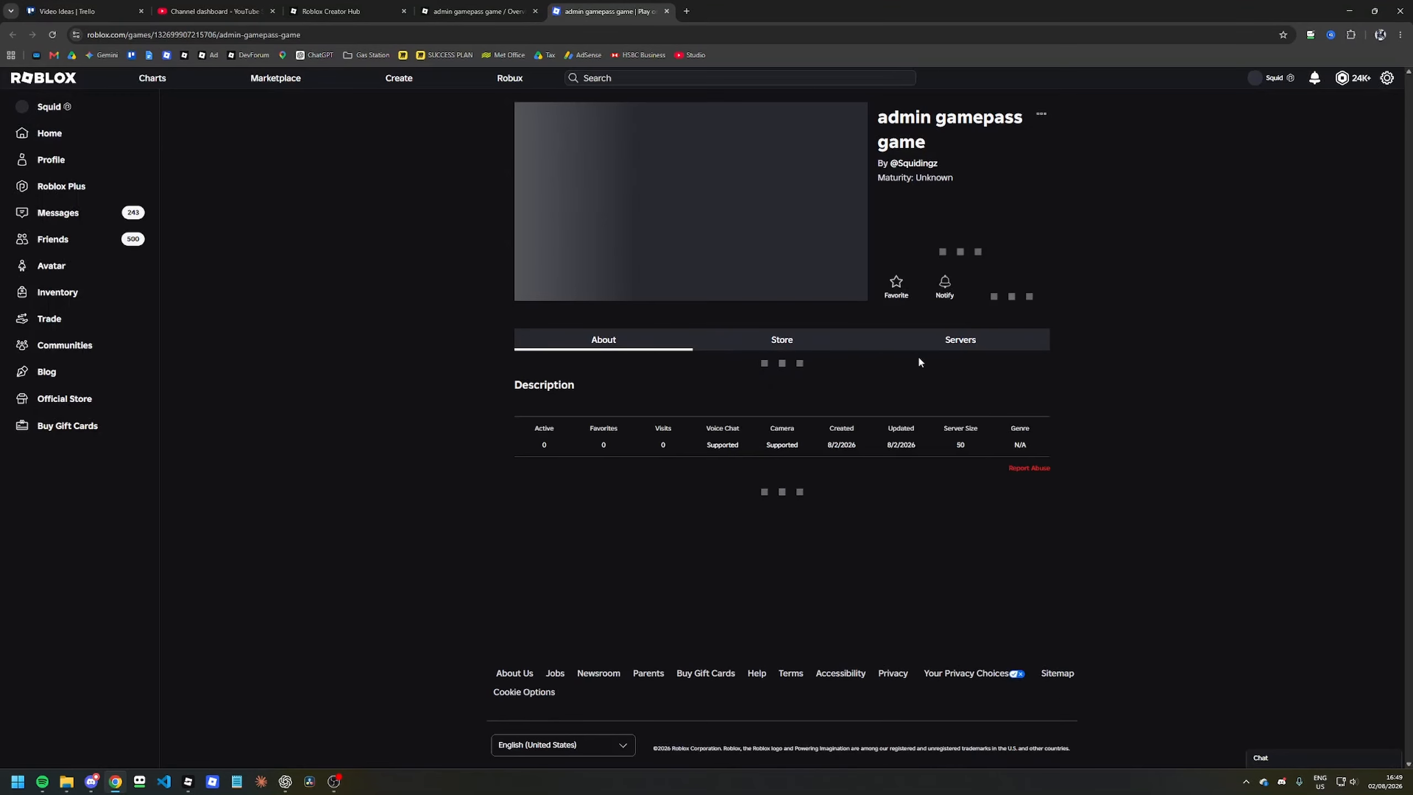
left_click(954, 238)
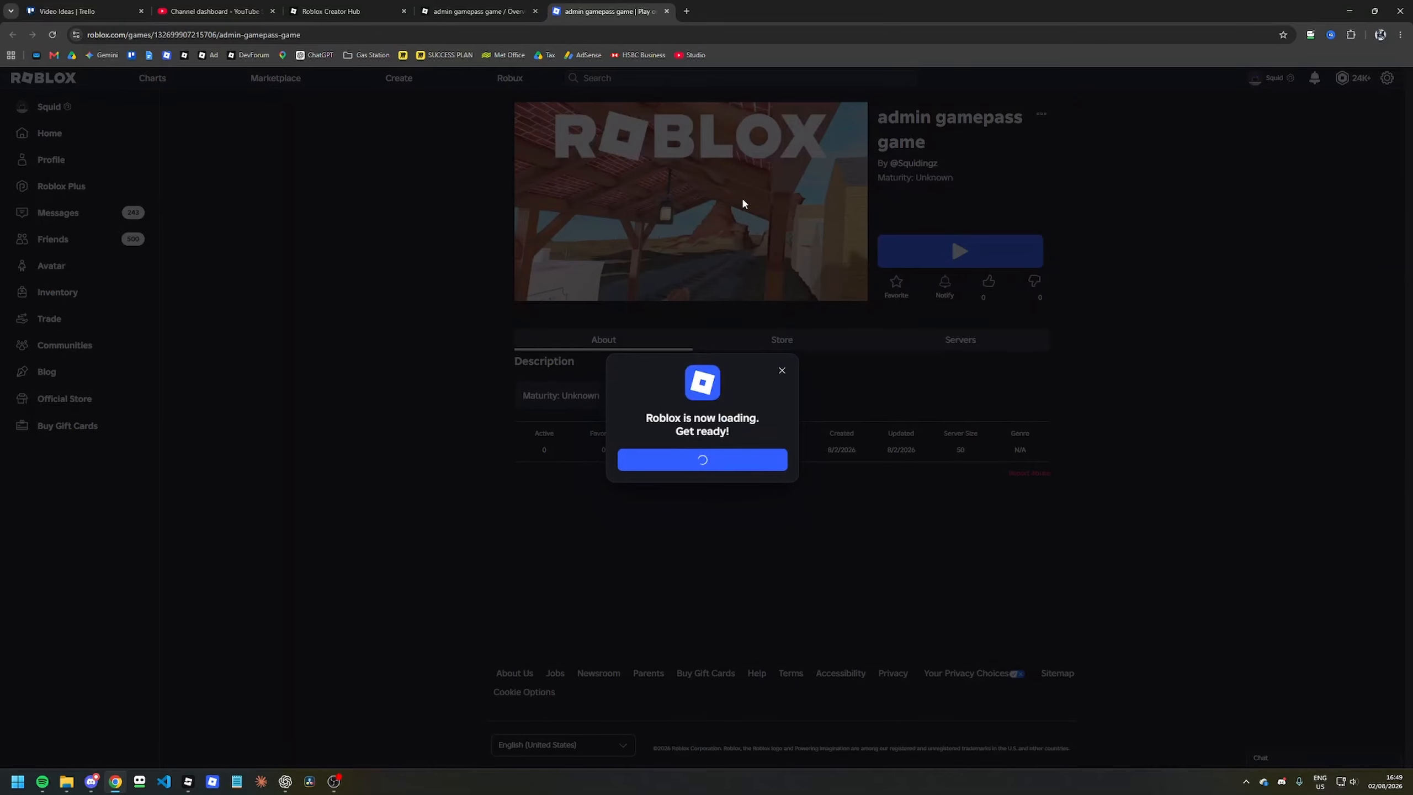
left_click(741, 137)
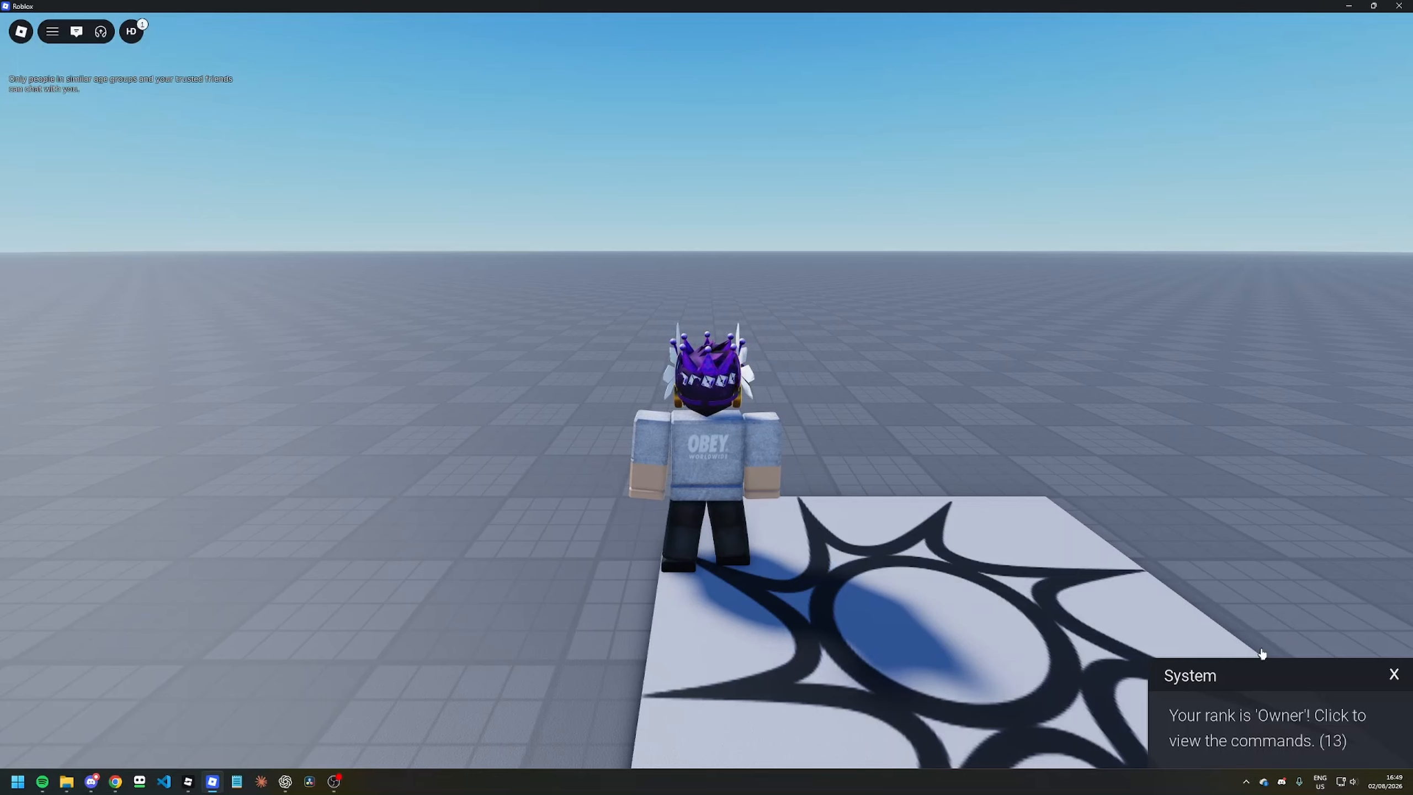
left_click(1398, 5)
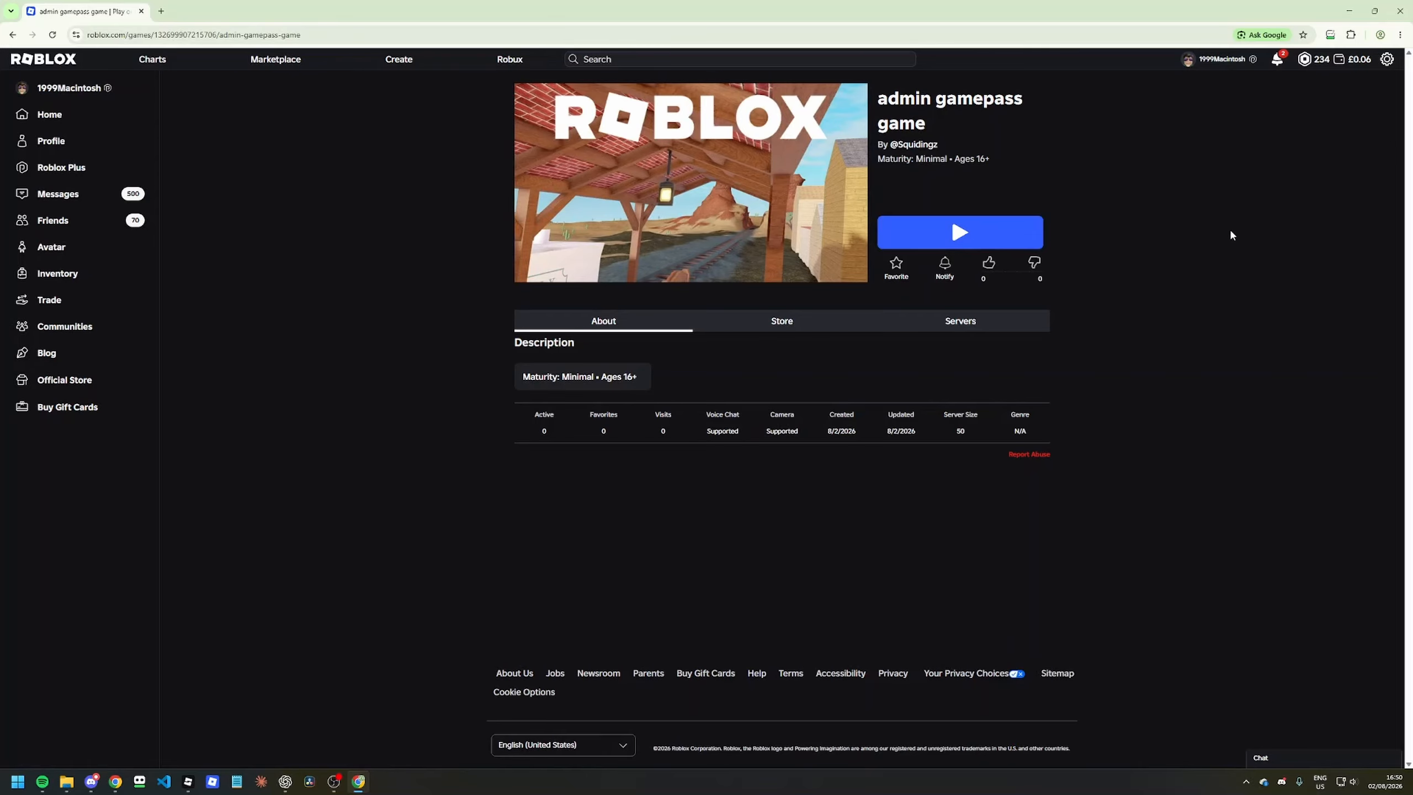
- Launch the admin gamepass game from its Roblox page with the second account
left_click(969, 239)
left_click(779, 359)
left_click(752, 321)
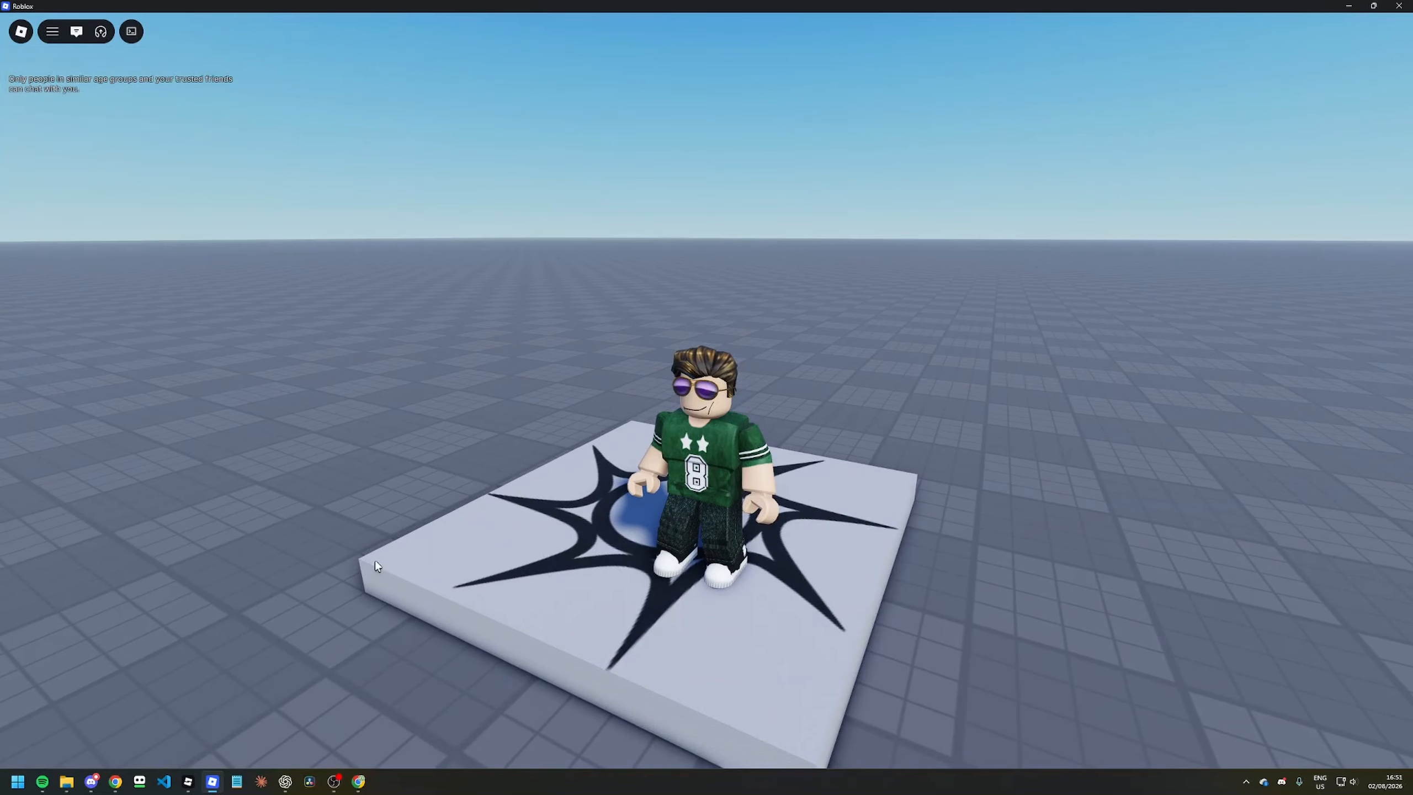
- Send the ;fly command in the game chat and buy the offered admin gamepass for 5 Robux
mouse_move(182, 167)
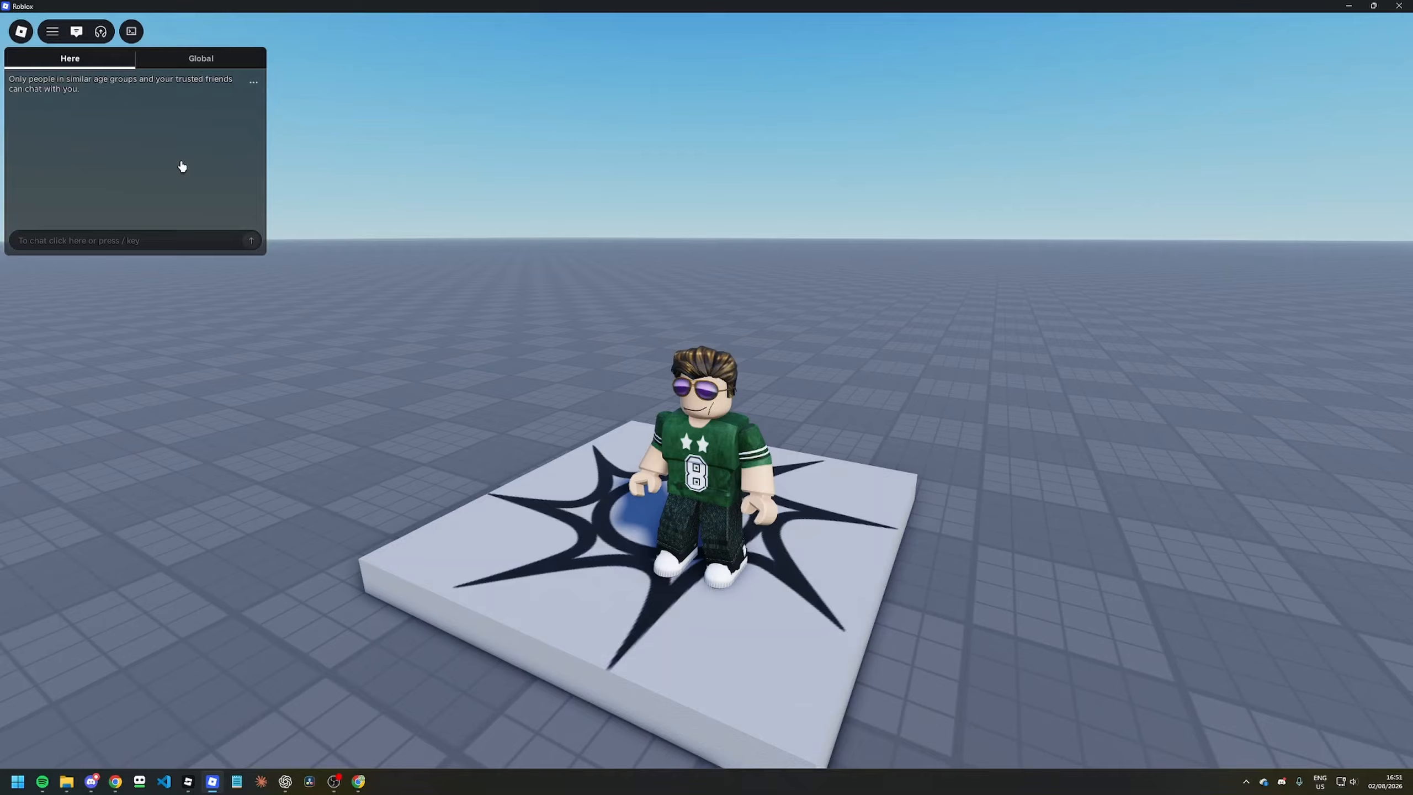
left_click(125, 242)
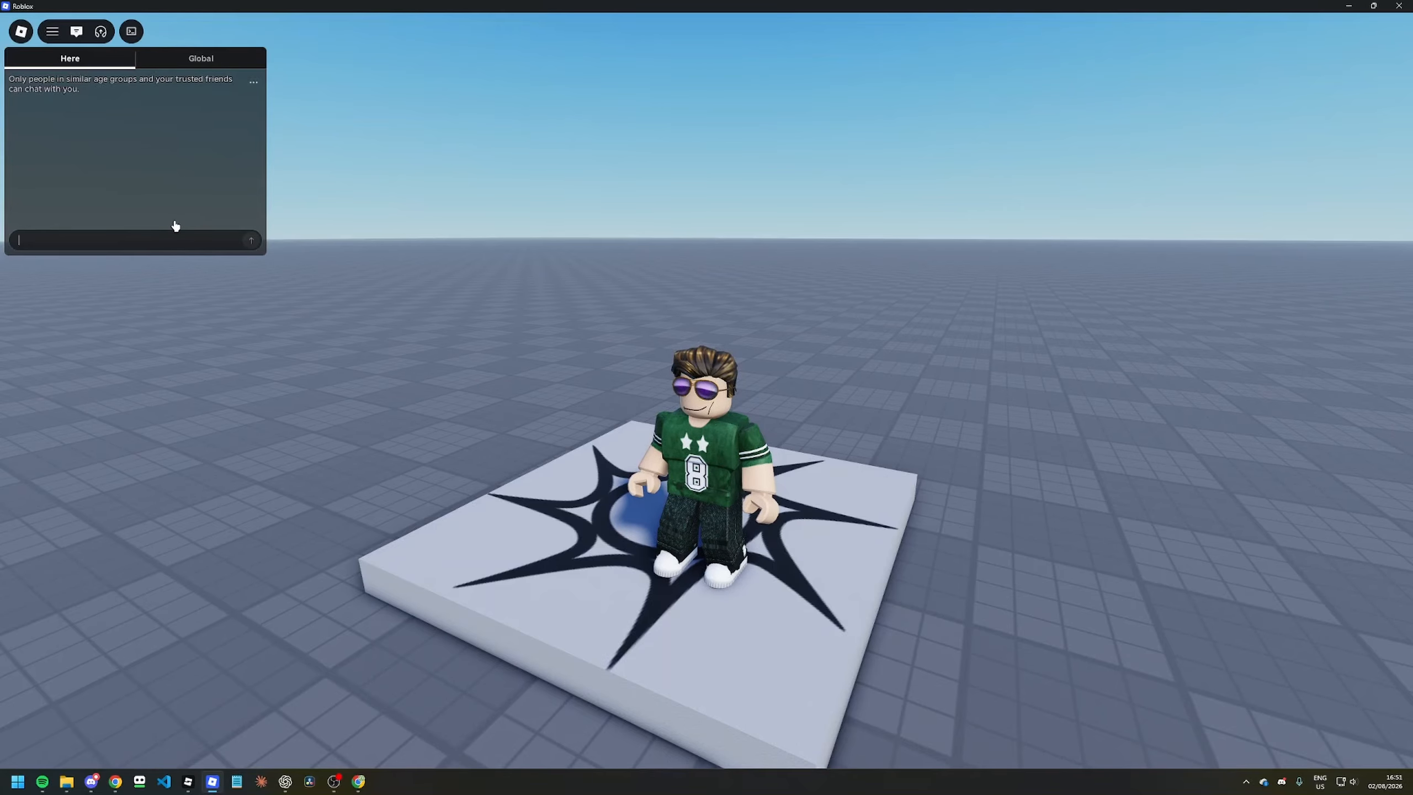
type(";fly")
key("Return")
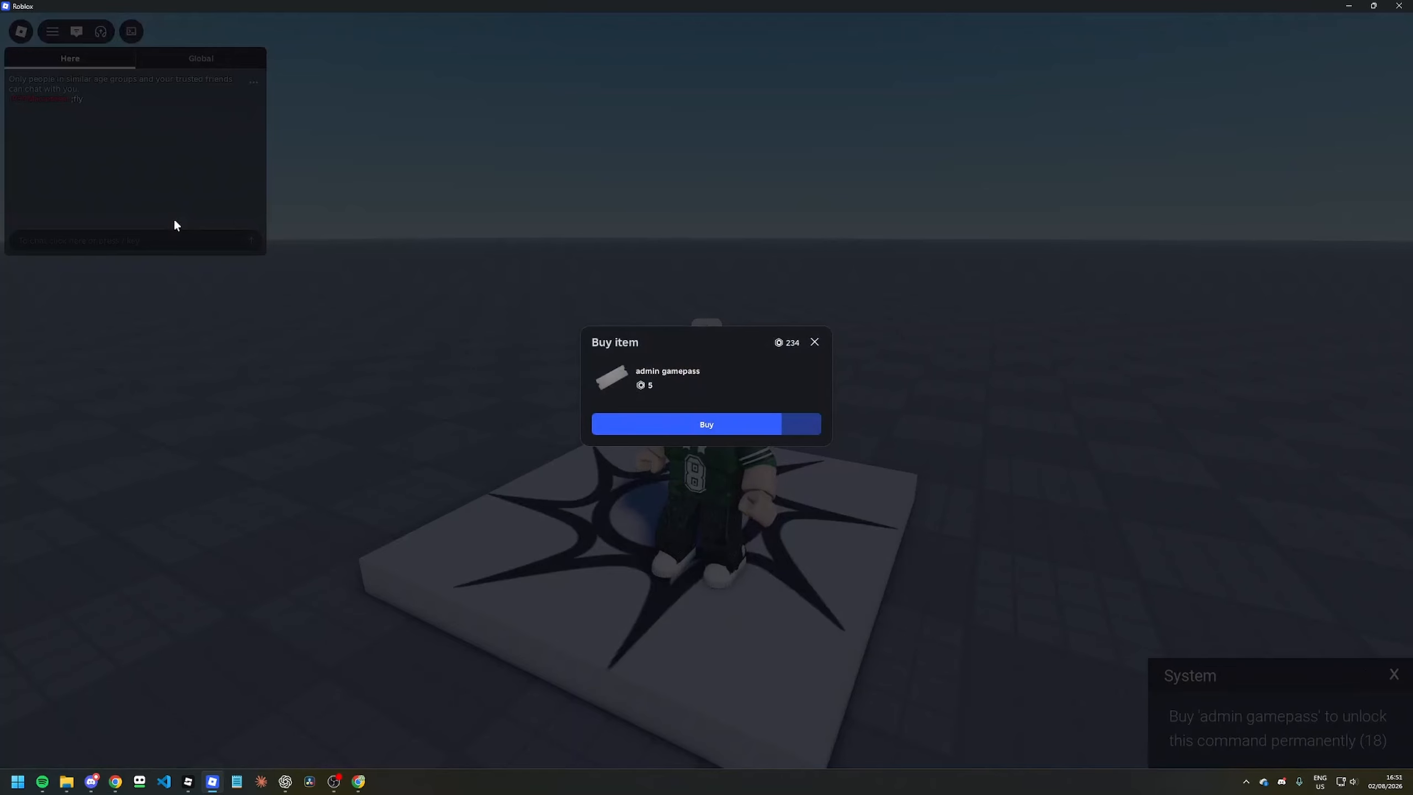
left_click(649, 435)
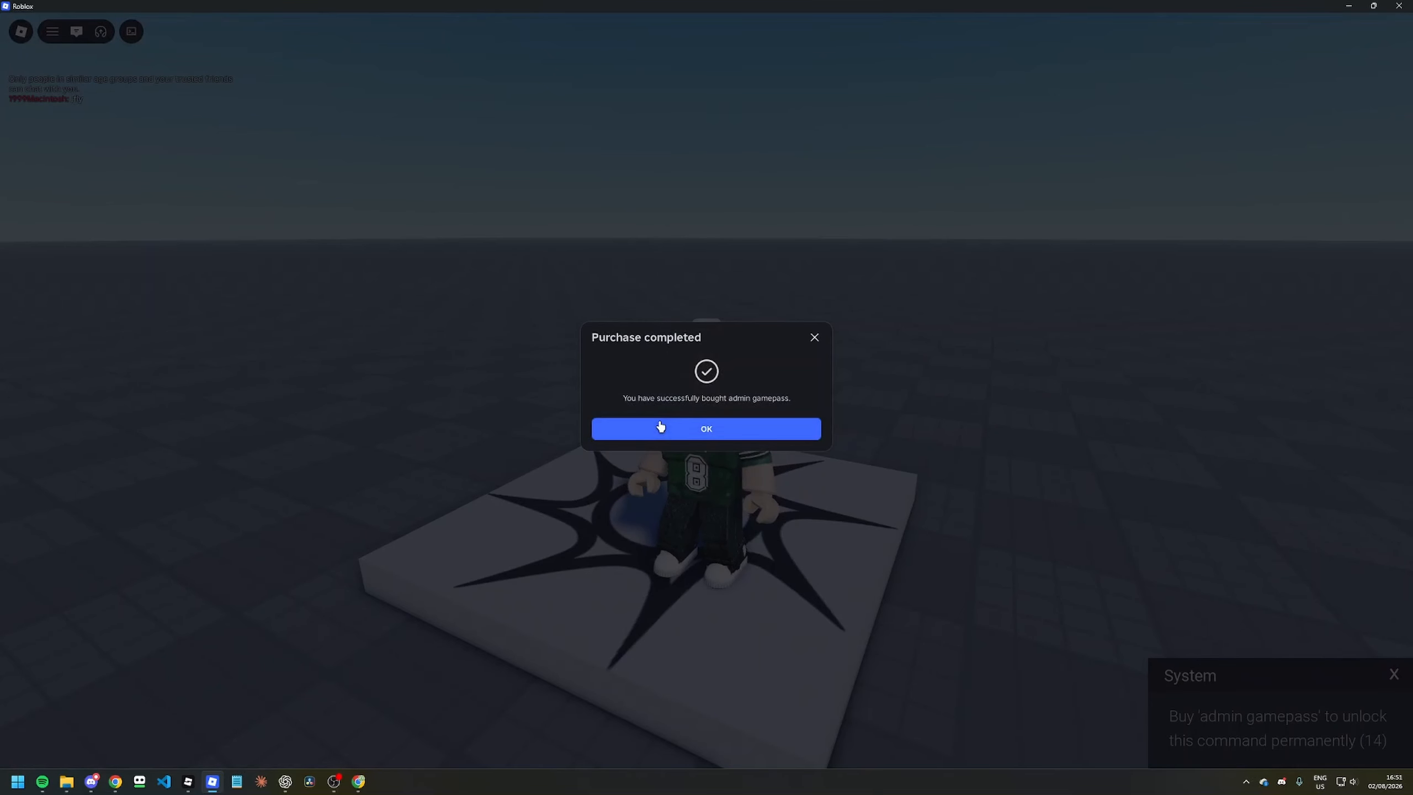
left_click(674, 436)
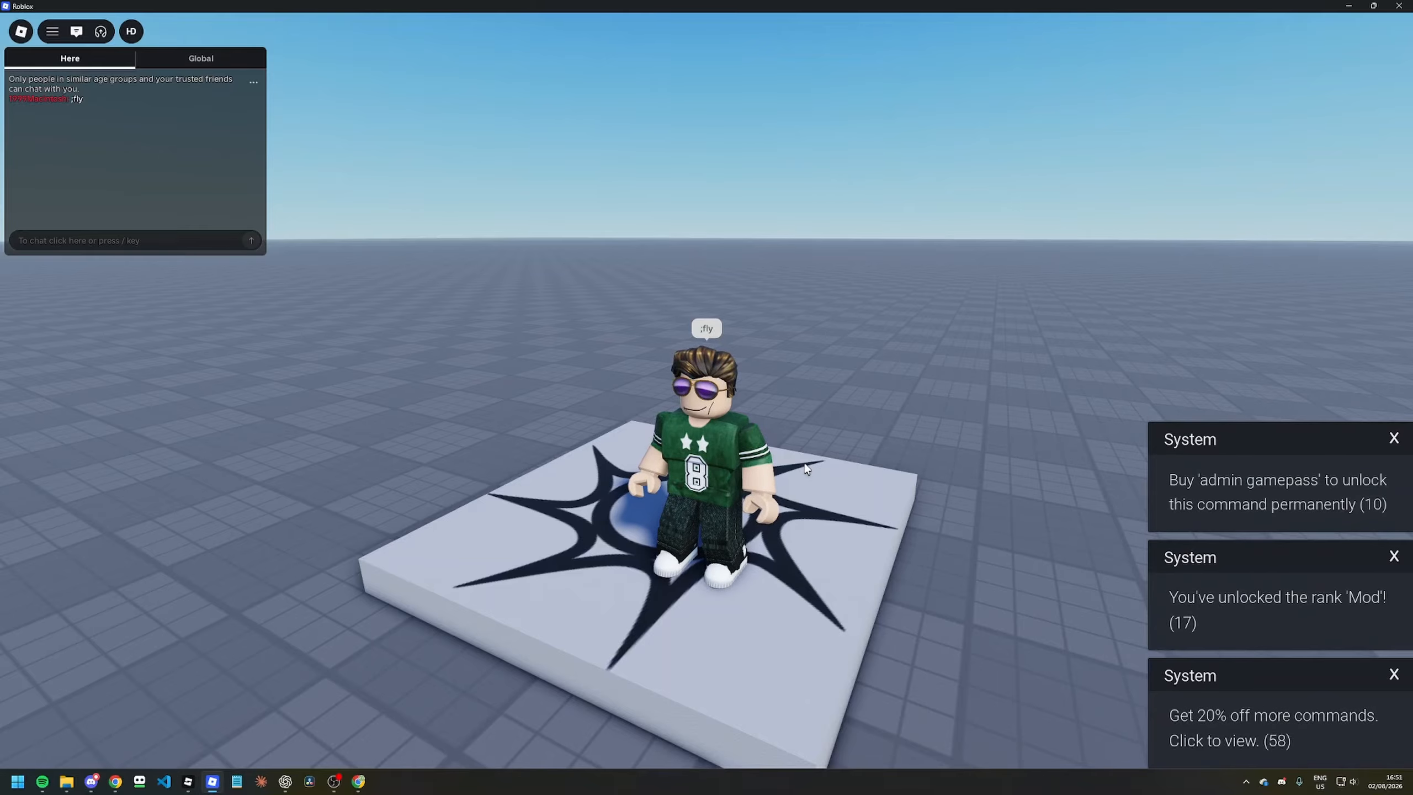
- Send ;fly in chat again and fly the character around above the baseplate, viewing it from several angles
key("slash")
type(";f")
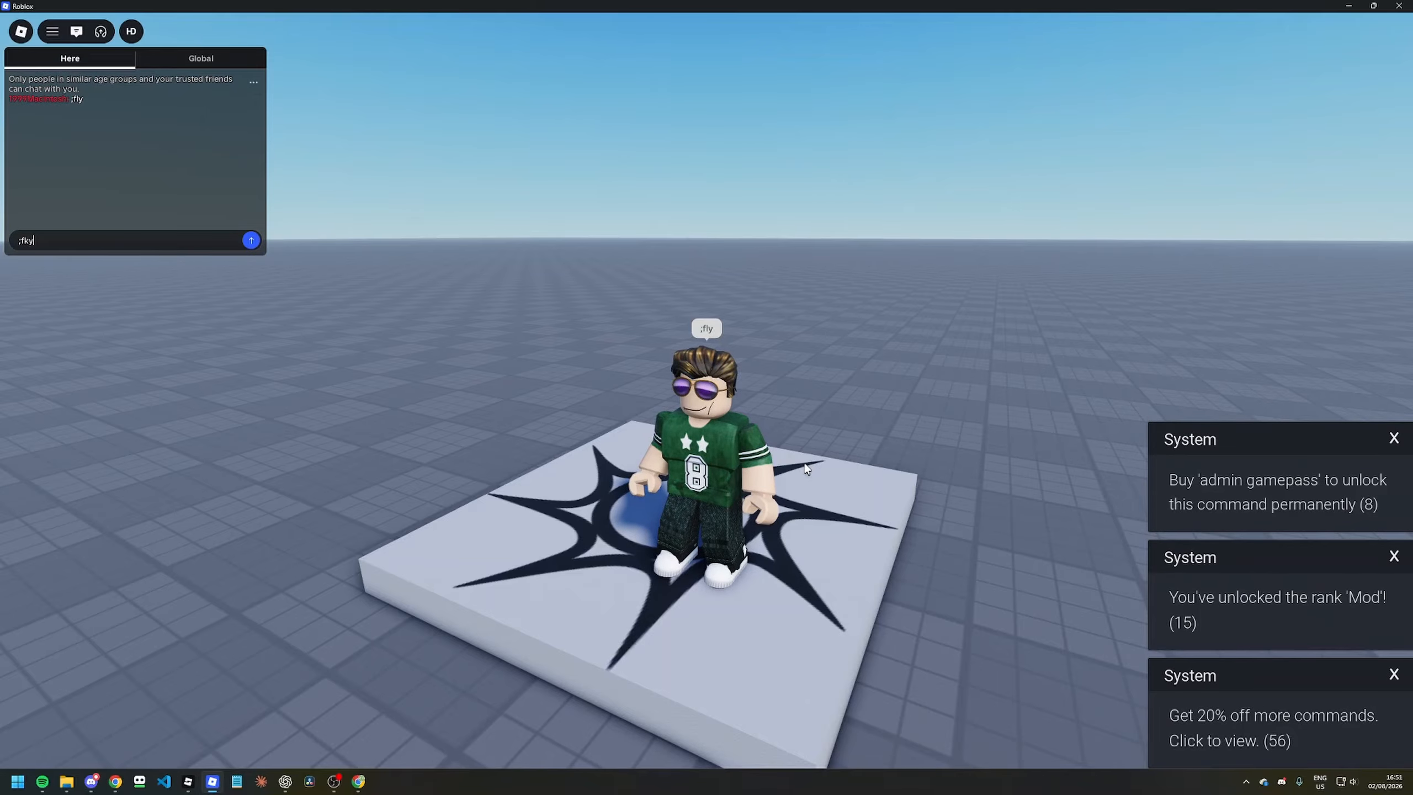
type("ly")
key("Return")
key("s")
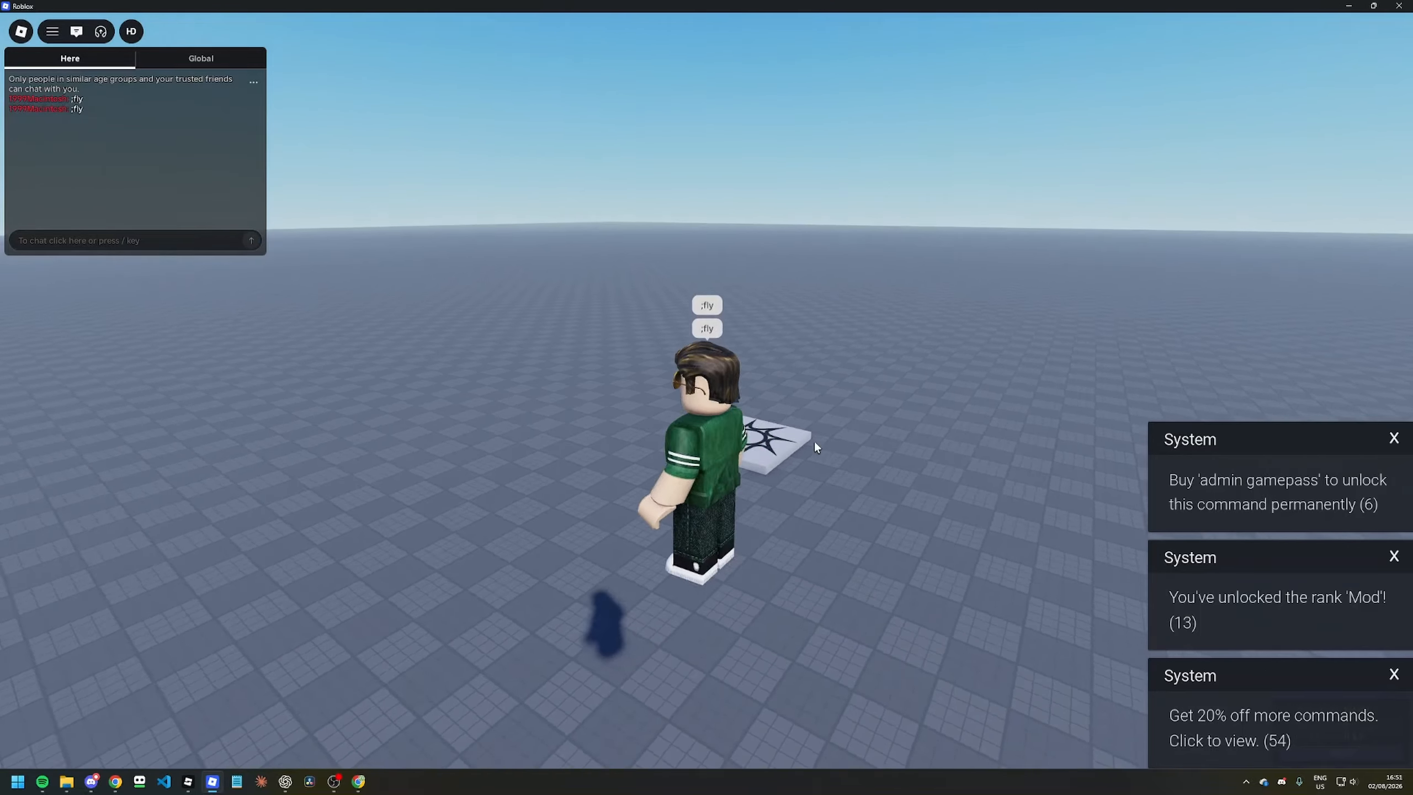
key("a")
scroll(814, 442, "down", 3)
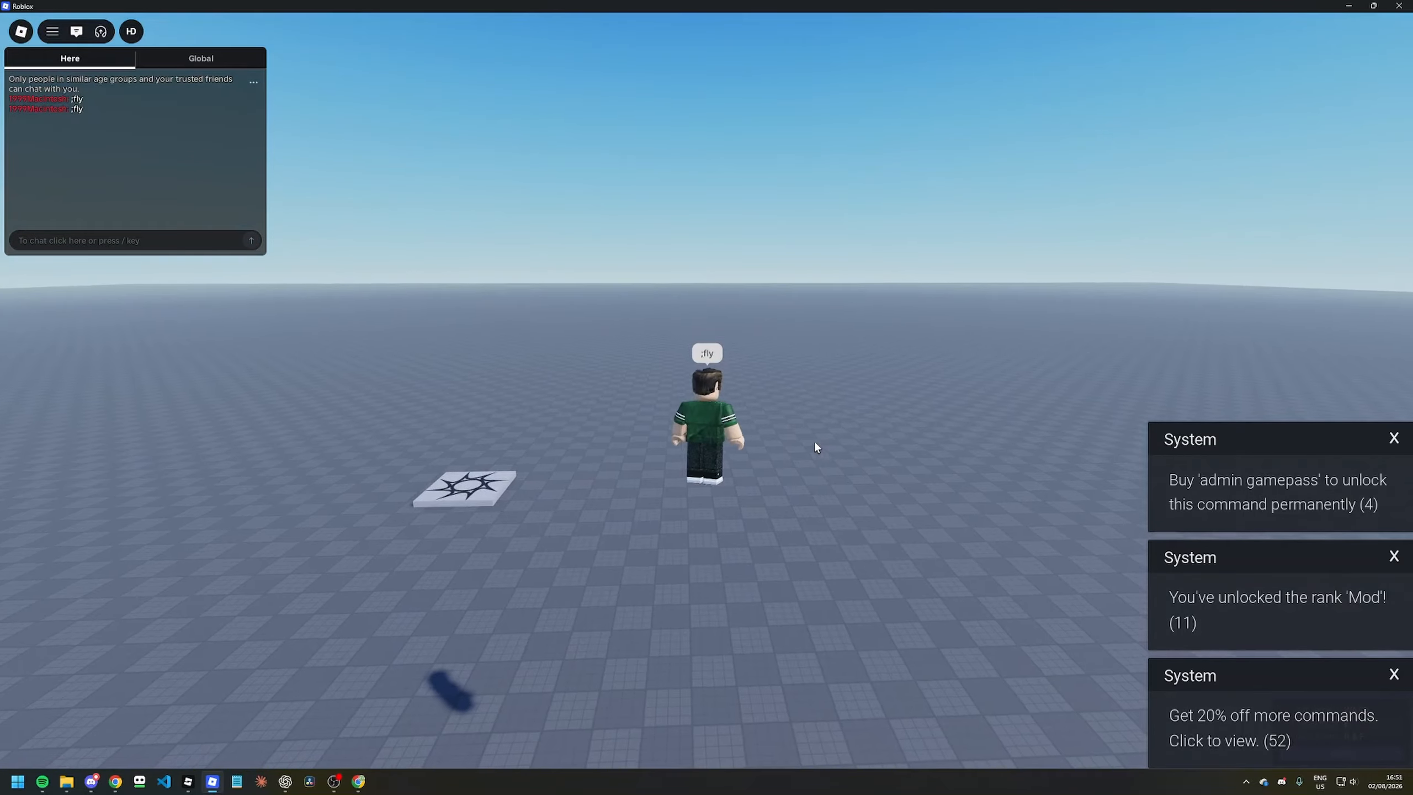
key("w")
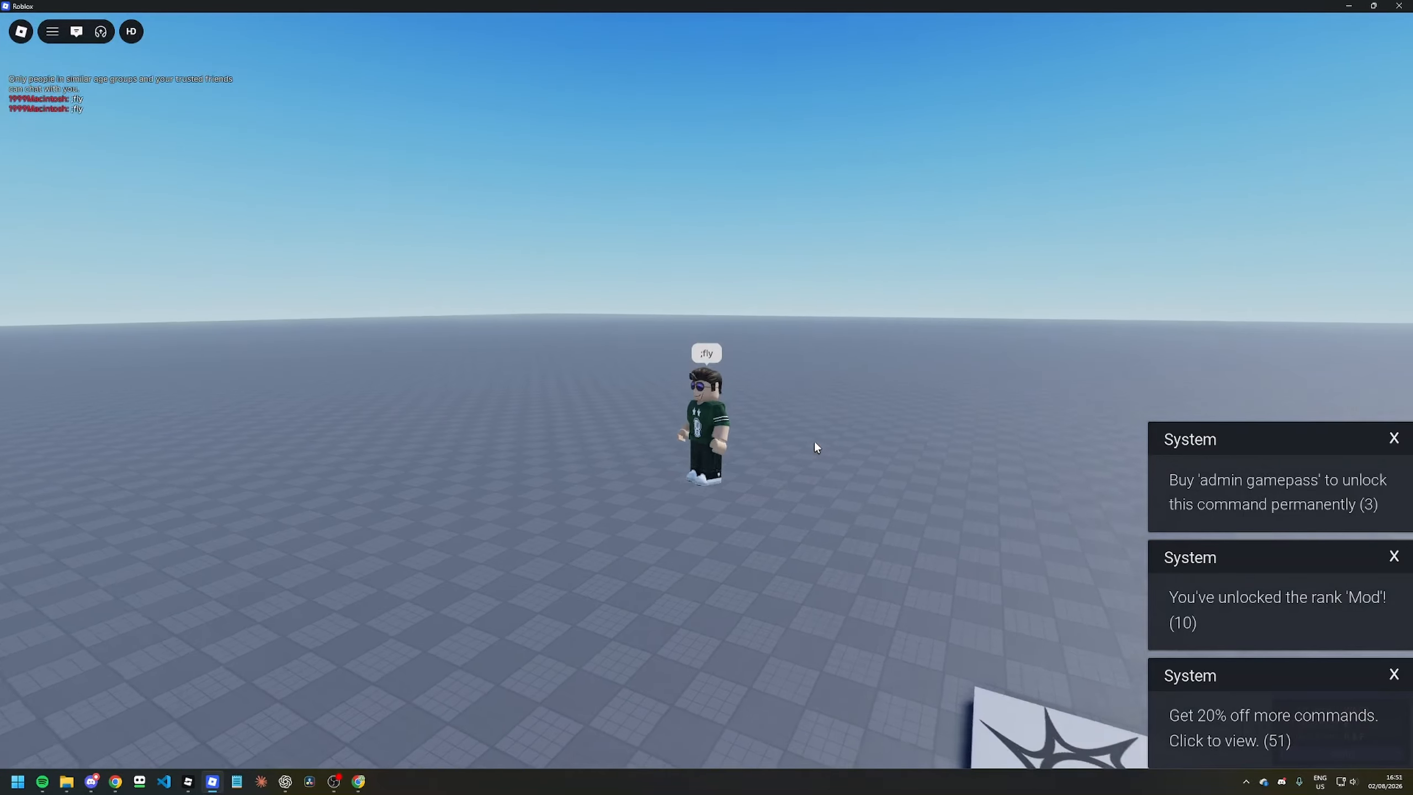
right_click(814, 442)
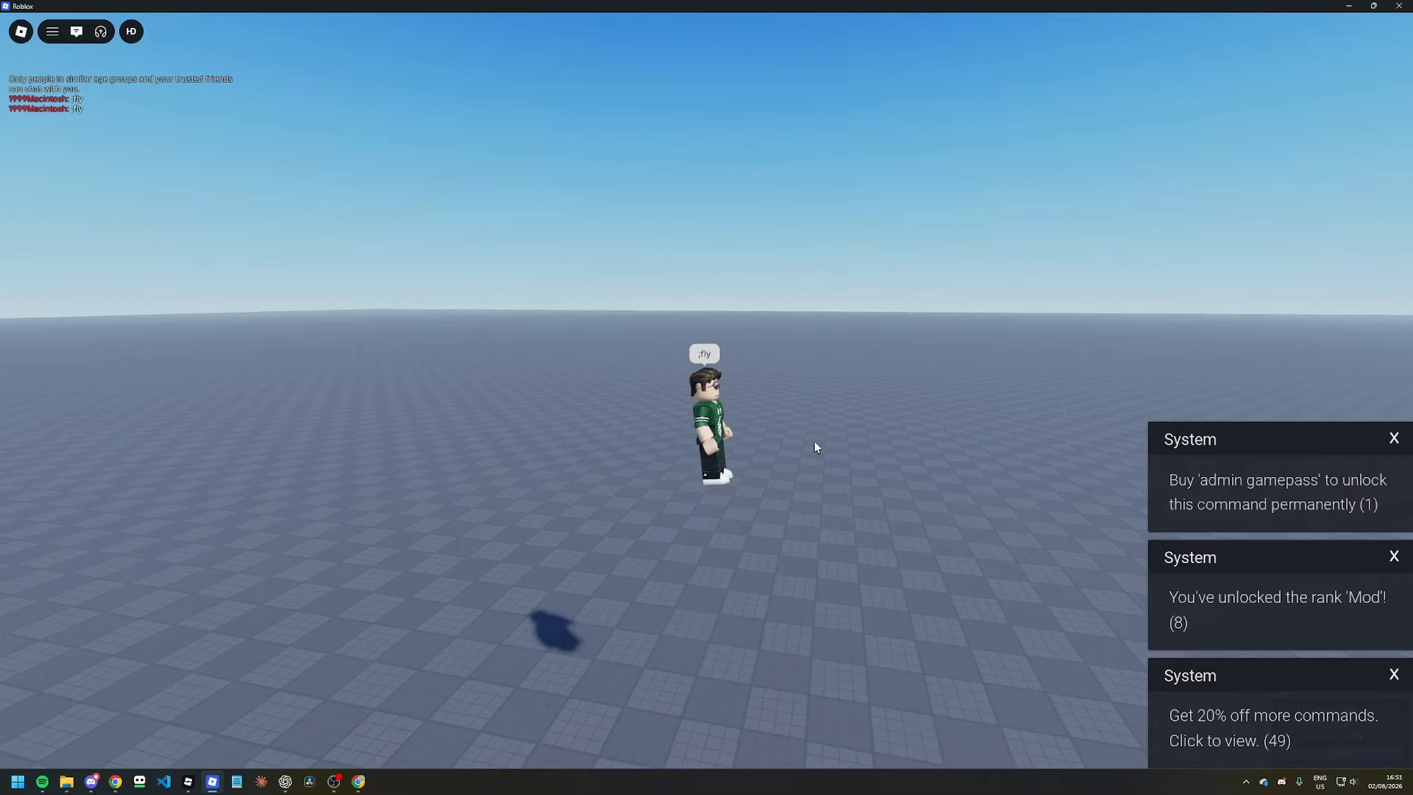
right_click(814, 442)
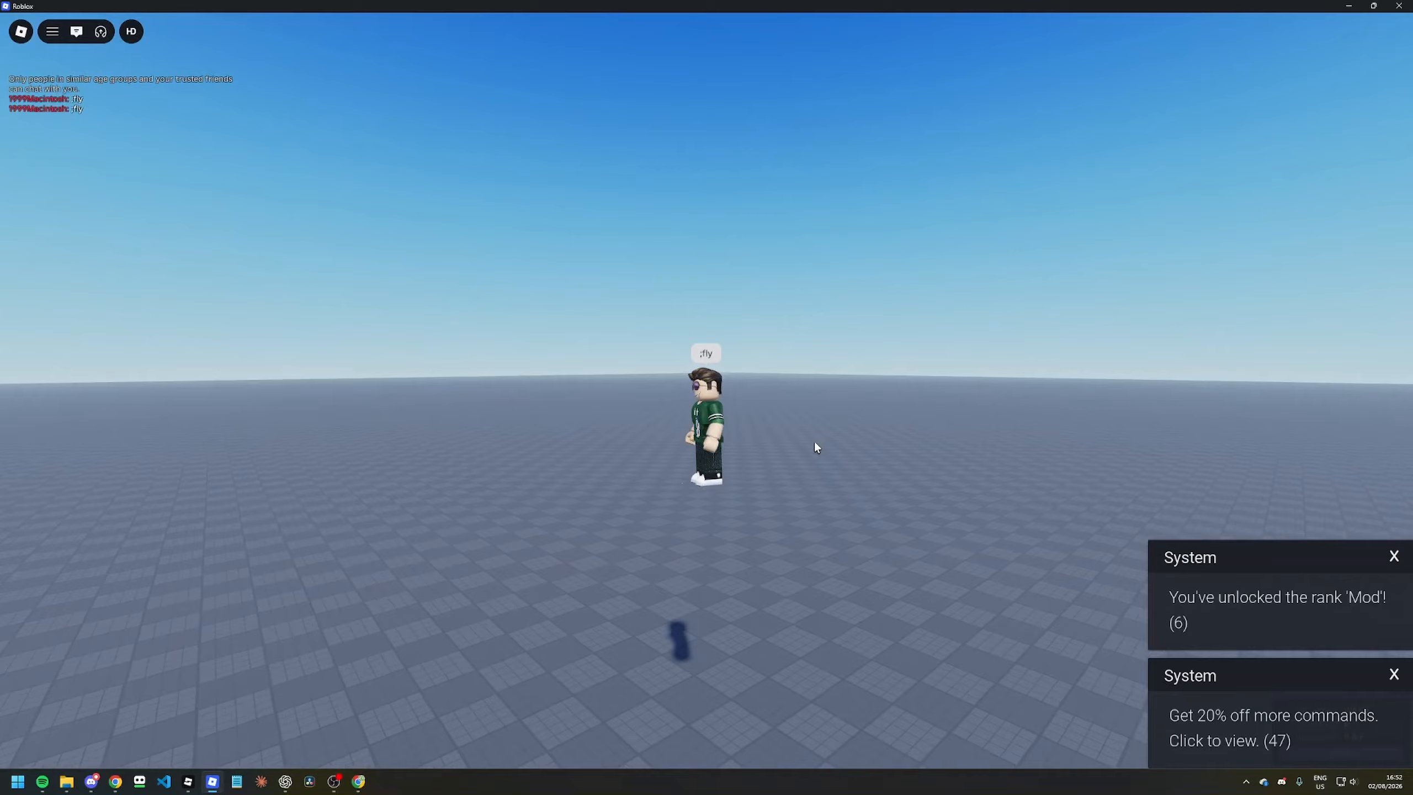
right_click(814, 442)
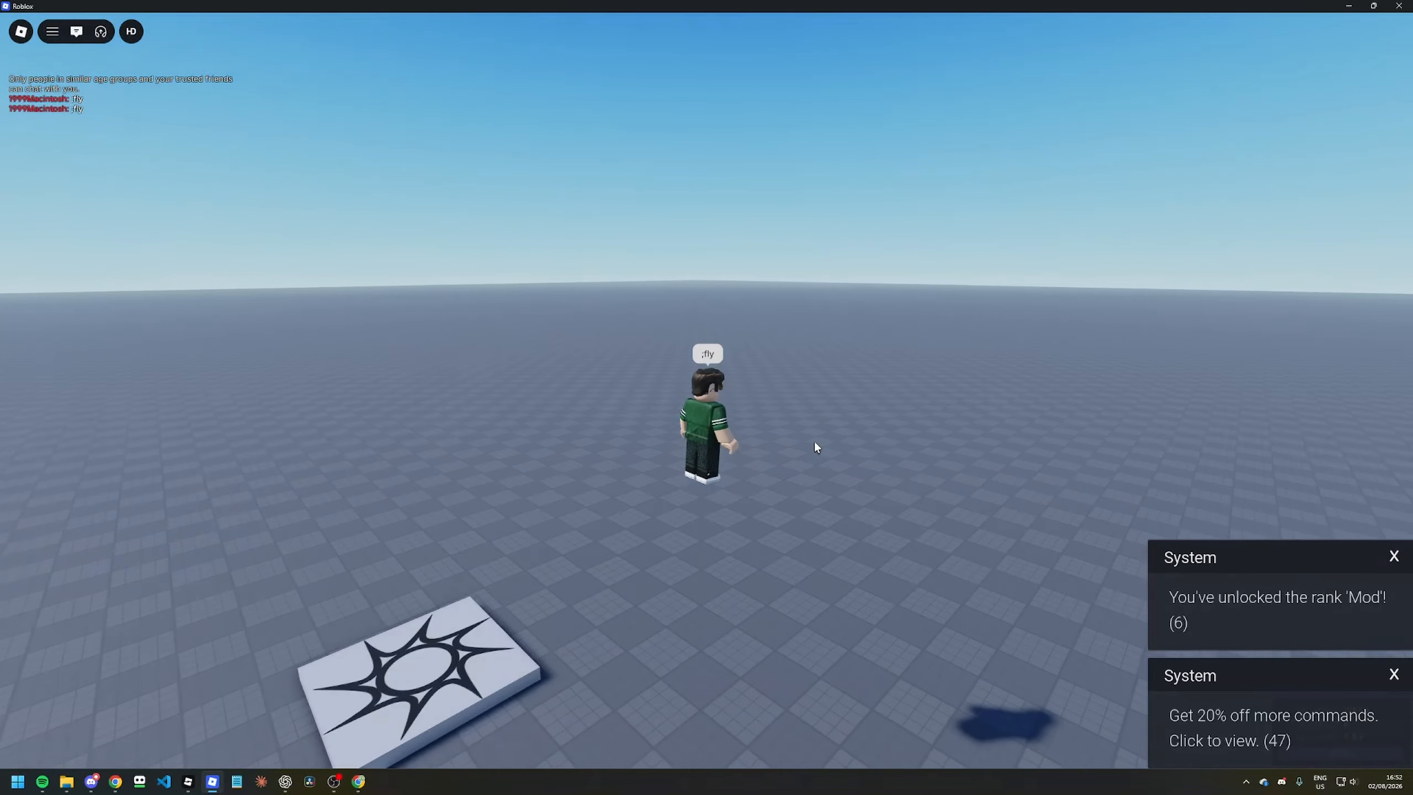